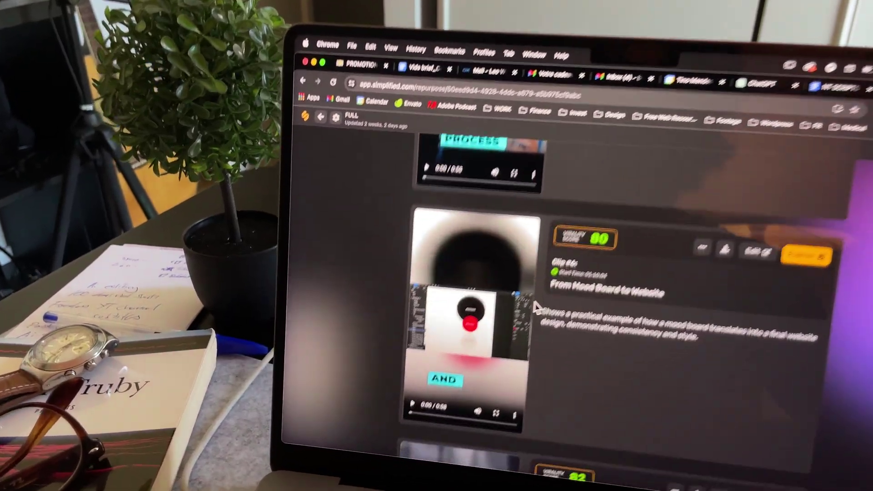
# Scroll down the AI Video welcome page to see the recent projects.
pyautogui.scroll(-10, 537, 307)
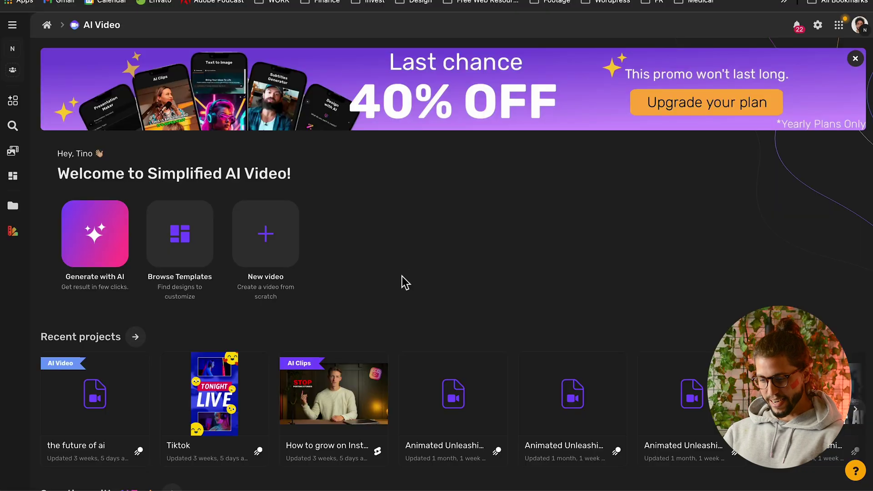
# Under Generate with AI, choose the AI Video Clips card for cutting a long video.
pyautogui.scroll(-10, 389, 299)
pyautogui.scroll(12, 393, 301)
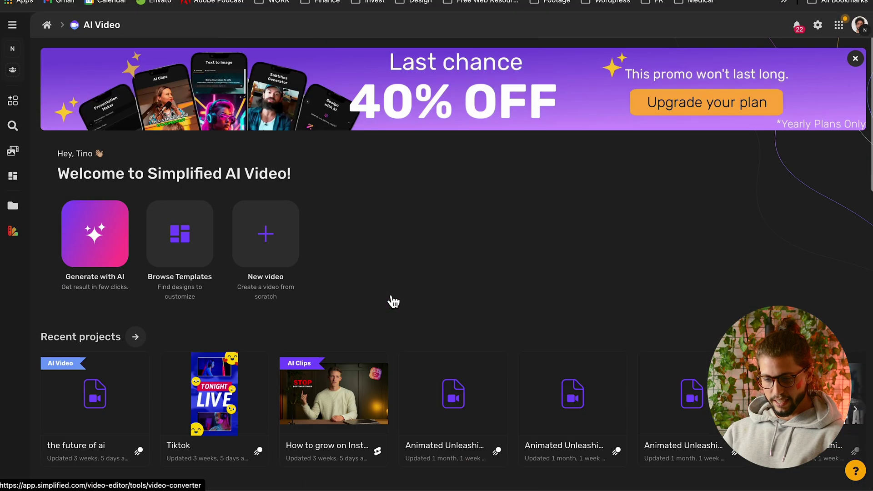
pyautogui.click(100, 247)
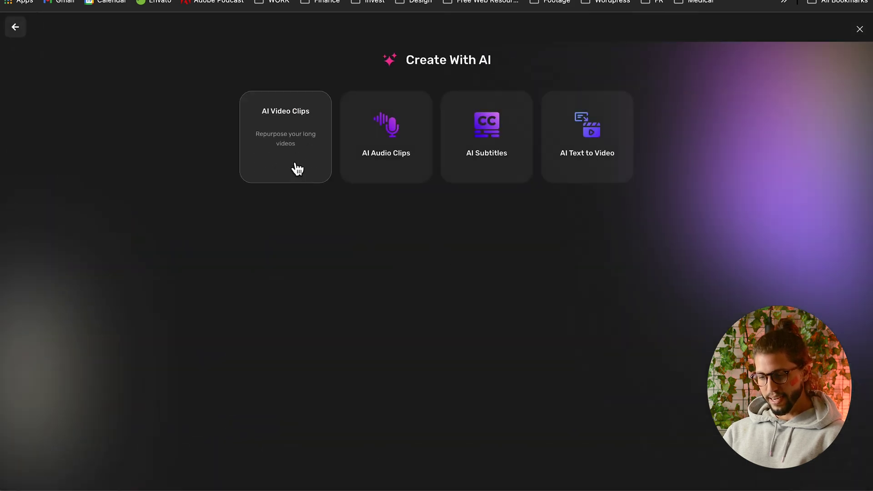
pyautogui.click(298, 169)
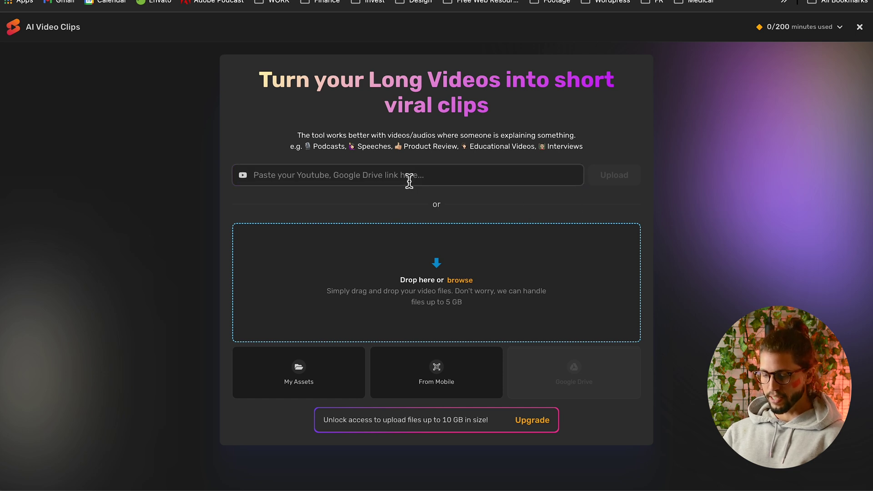
# Upload FULL.mp4 from the Desktop after checking the asset and phone upload options.
pyautogui.click(307, 380)
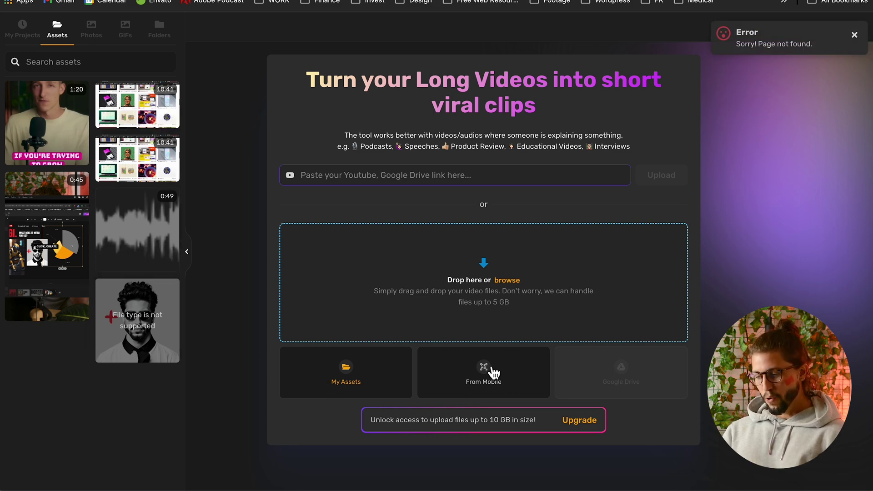
pyautogui.click(489, 382)
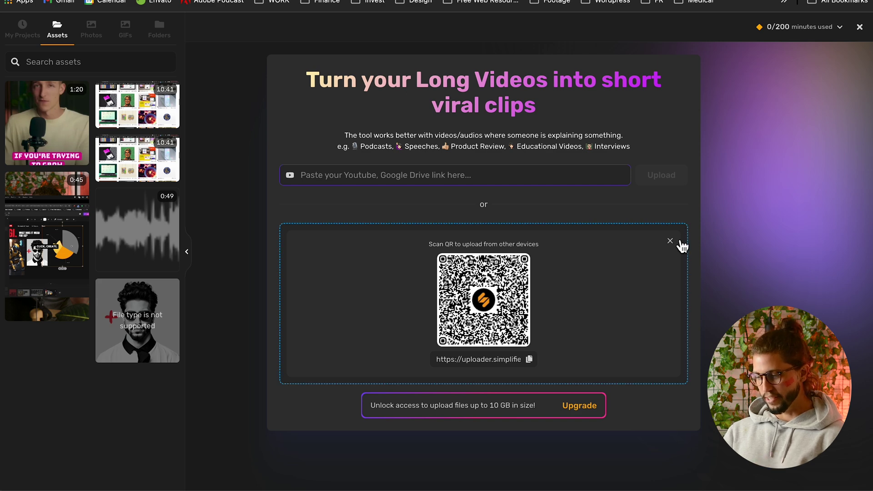
pyautogui.click(670, 240)
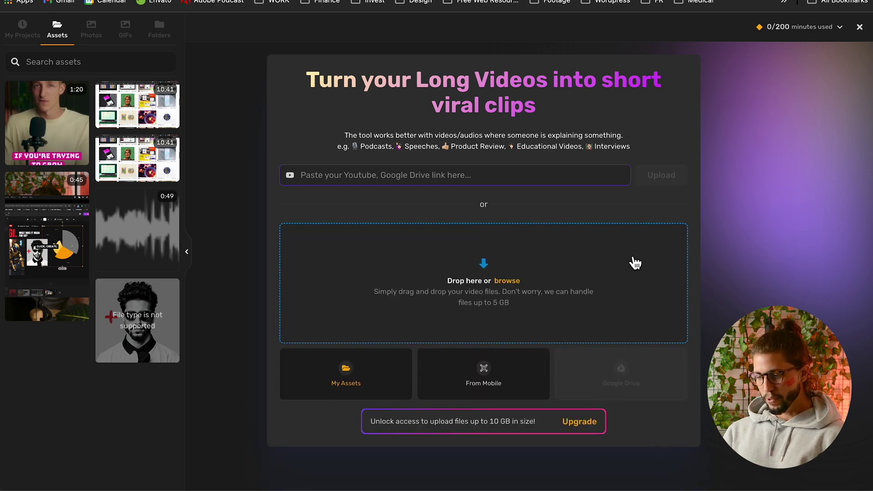
pyautogui.click(507, 280)
pyautogui.click(351, 166)
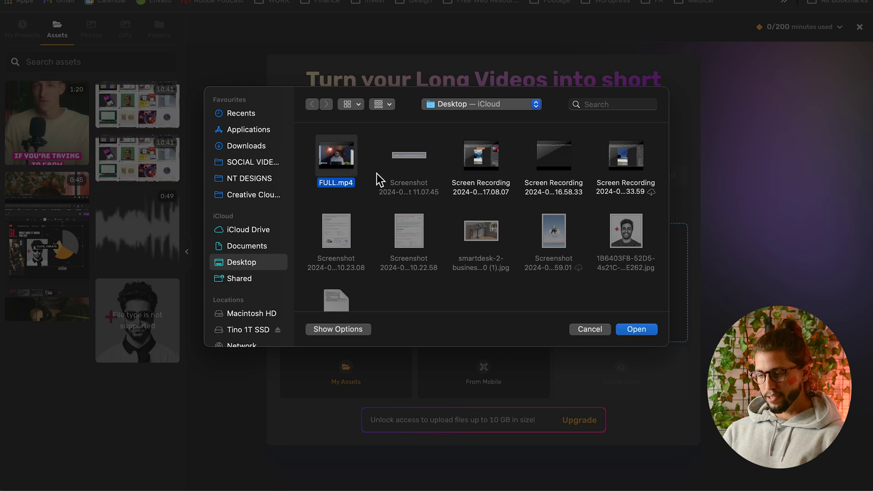
pyautogui.click(637, 329)
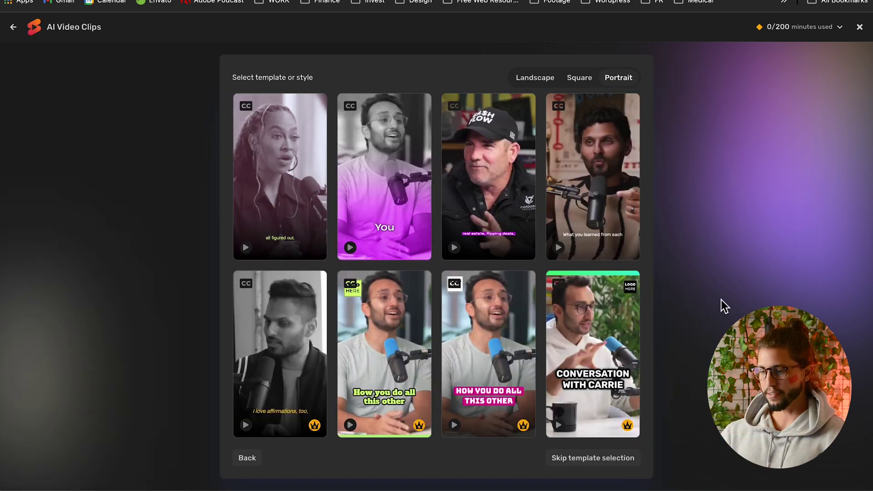
# Scroll the Portrait templates and select the cyan full-screen caption style.
pyautogui.moveTo(473, 223)
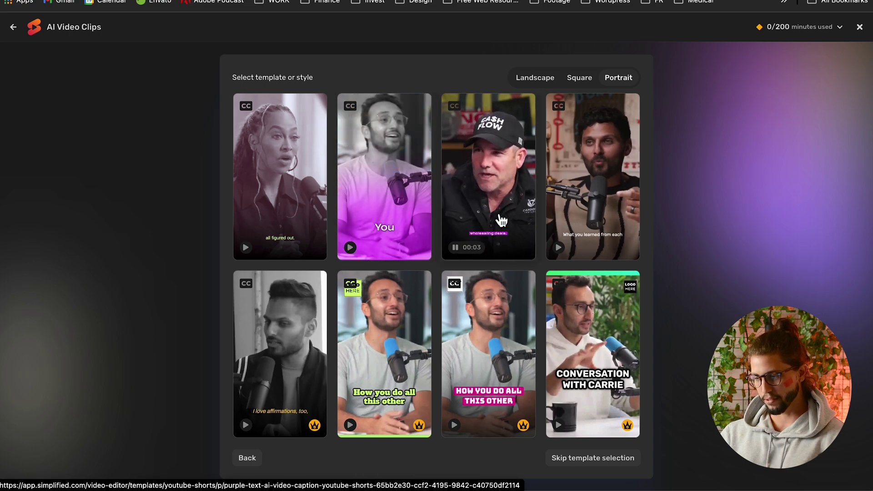
pyautogui.scroll(-3, 500, 223)
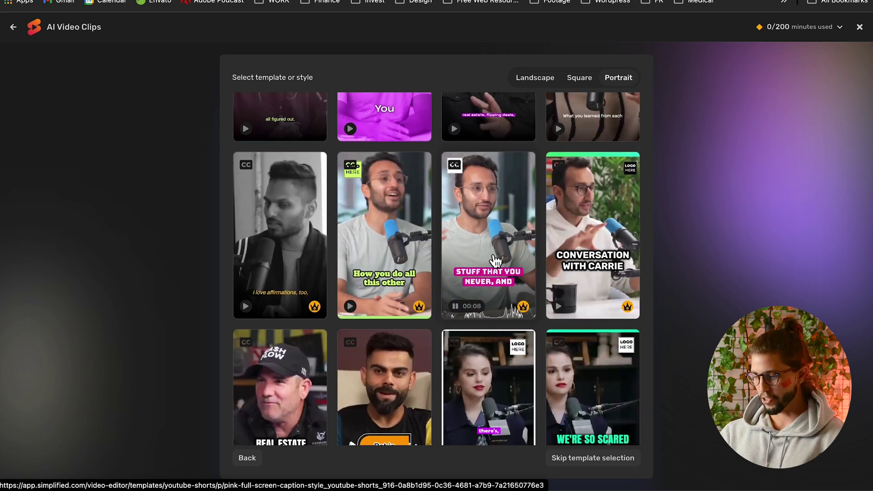
pyautogui.scroll(-8, 559, 262)
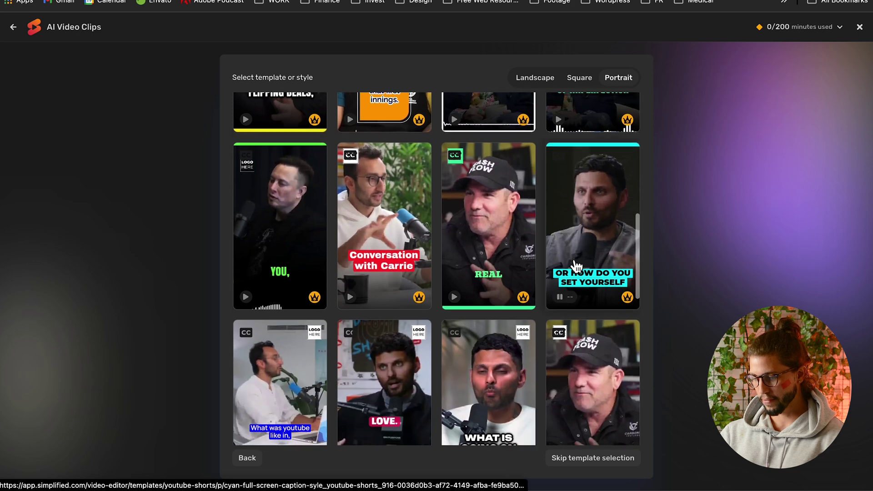
pyautogui.scroll(-1, 577, 266)
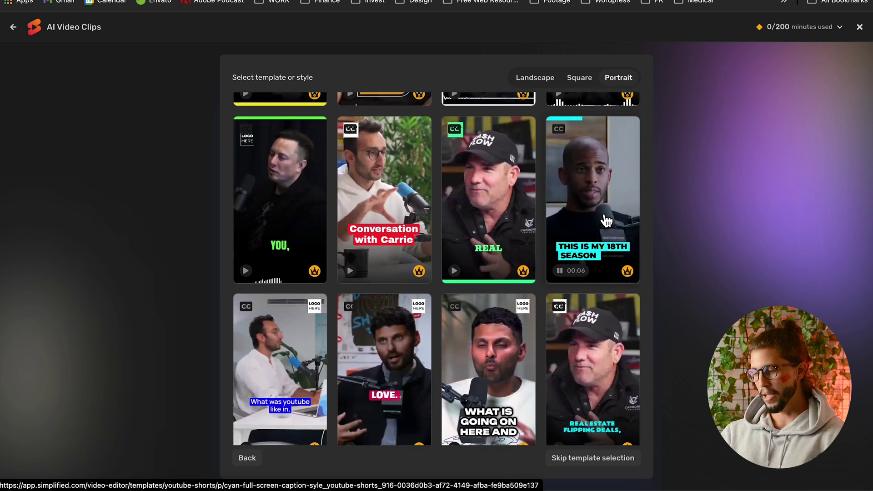
pyautogui.click(607, 221)
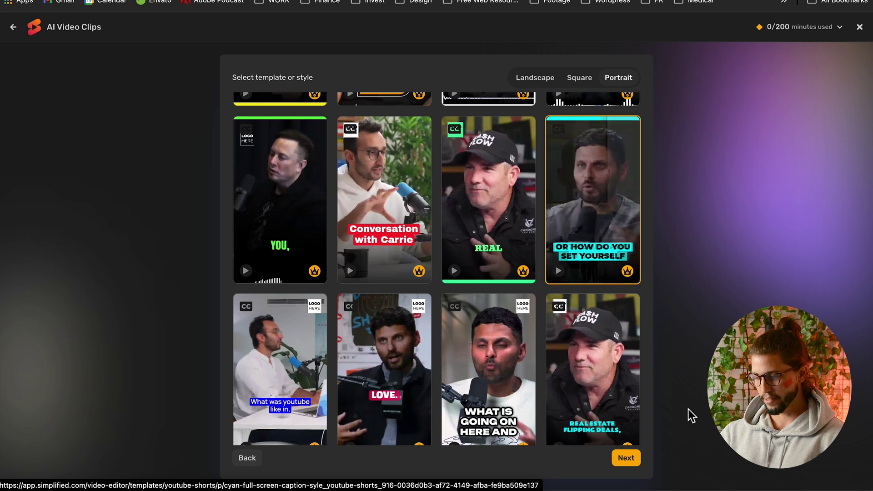
# Set the spoken language to English (United States) and enable 1-minute custom clip settings.
pyautogui.click(632, 461)
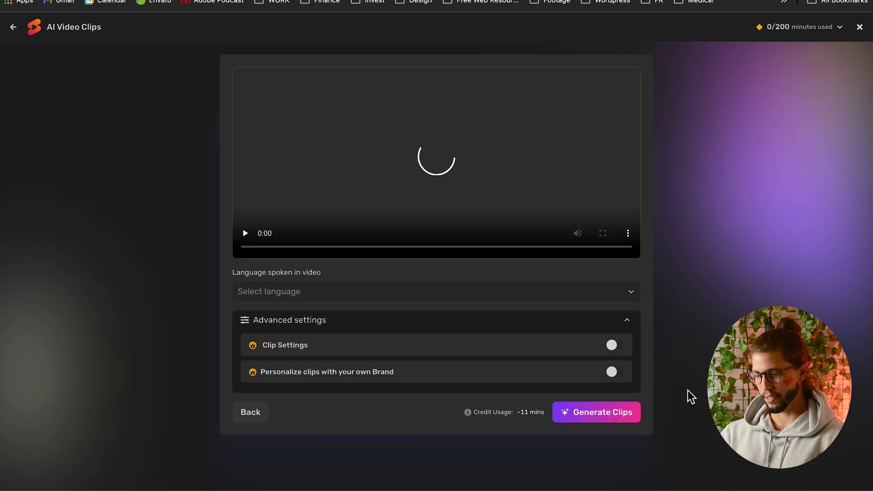
pyautogui.click(540, 294)
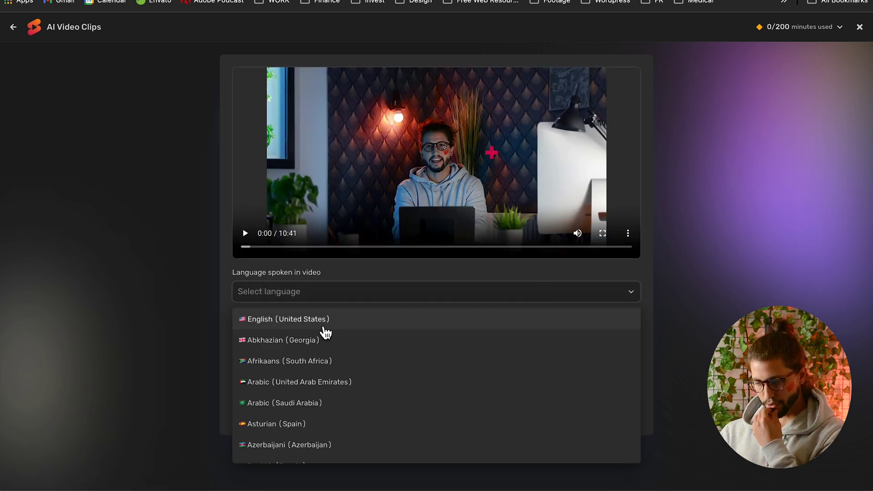
pyautogui.click(321, 325)
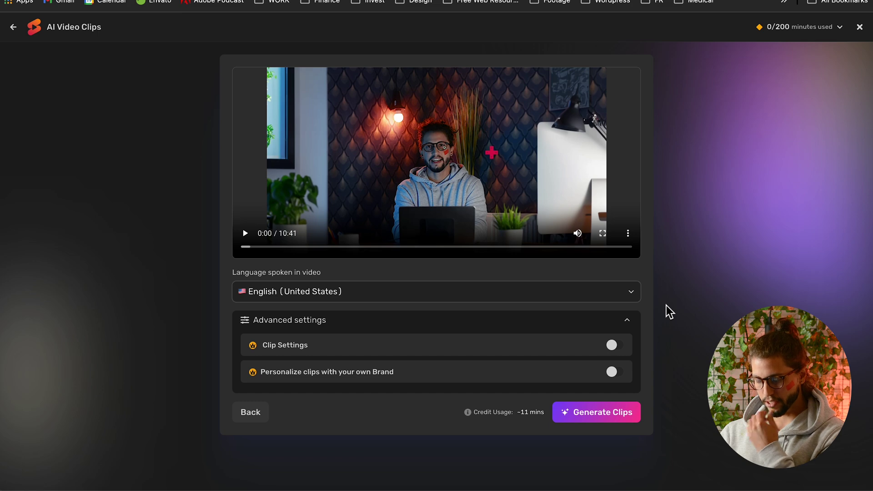
pyautogui.click(616, 345)
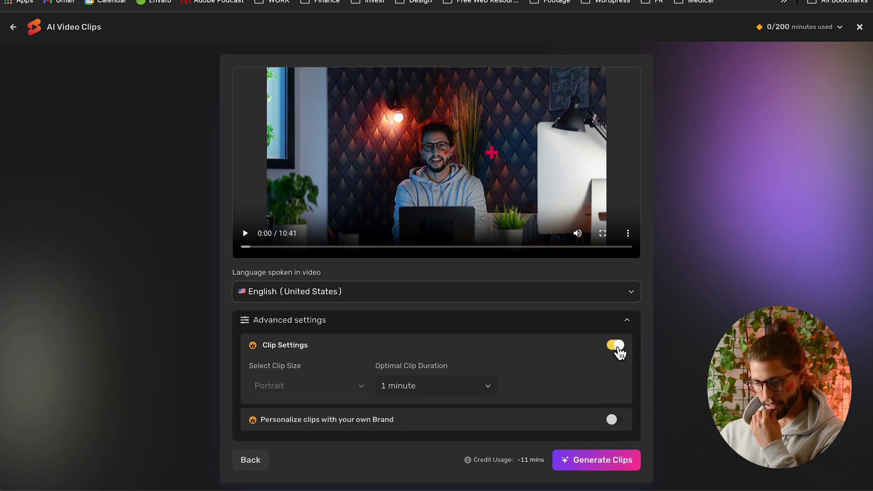
pyautogui.click(473, 382)
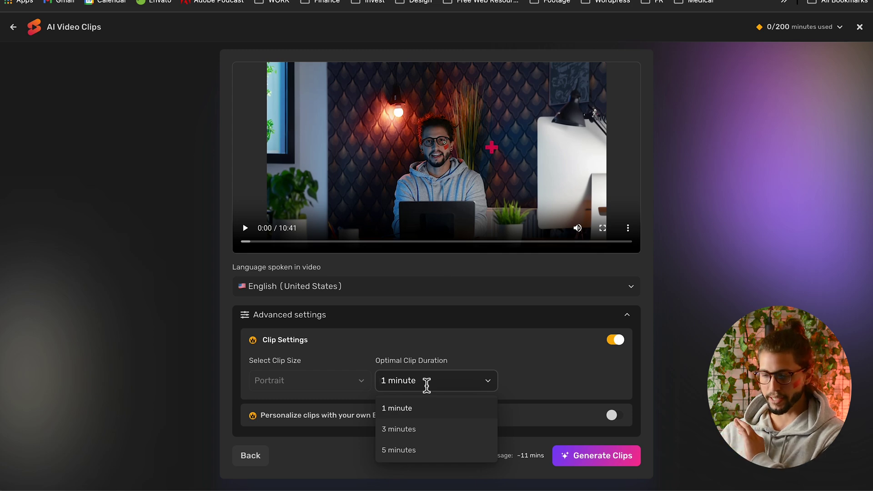
# Apply Brandbook 1 branding, then generate the clips and accept the rights disclaimer.
pyautogui.click(614, 416)
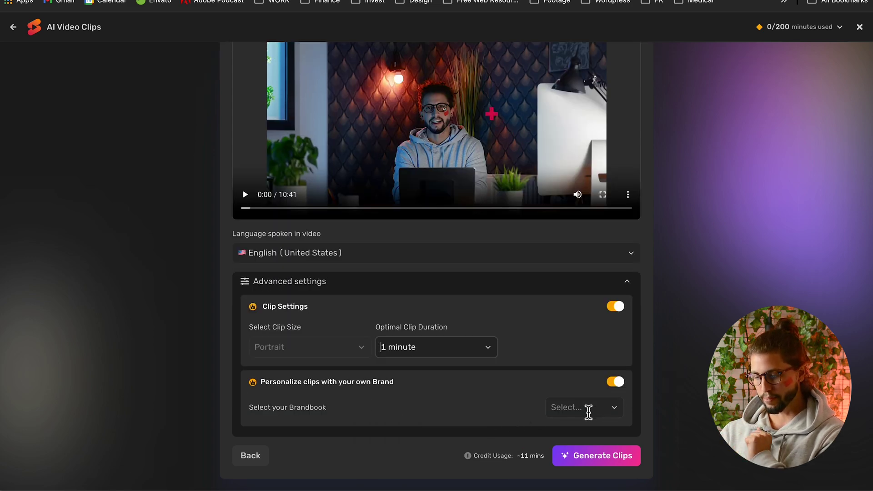
pyautogui.click(589, 412)
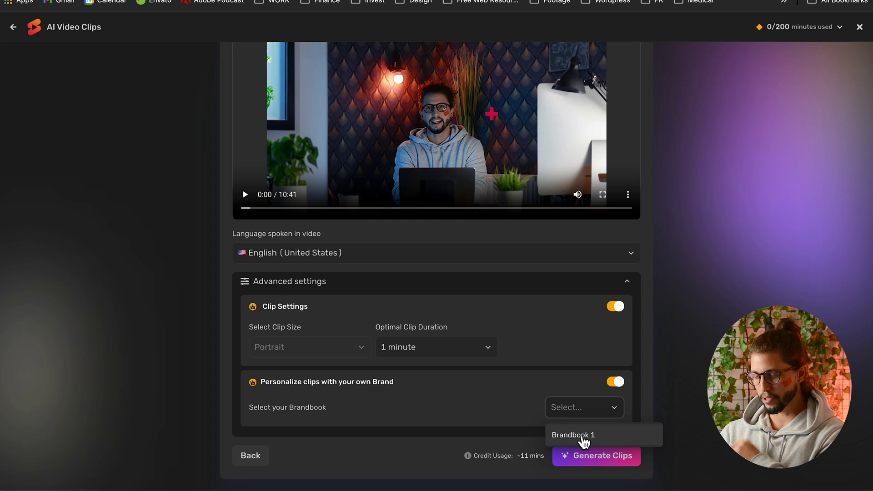
pyautogui.click(584, 436)
pyautogui.scroll(-3, 536, 437)
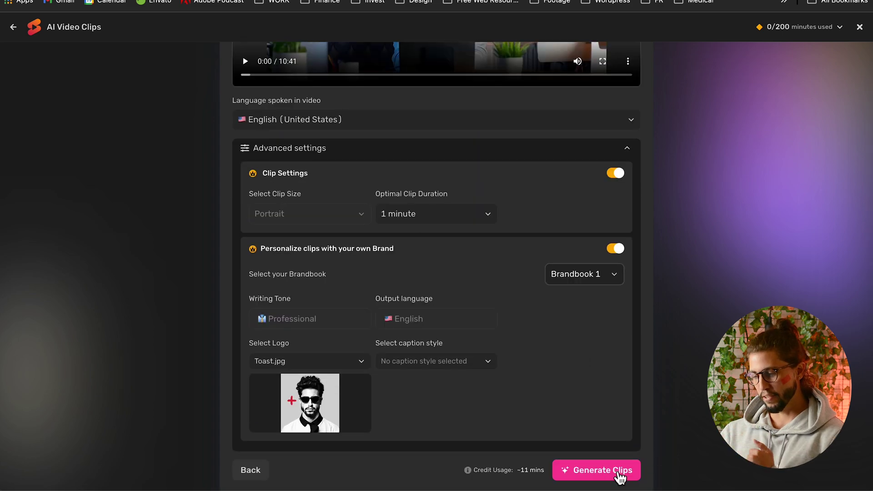
pyautogui.click(605, 475)
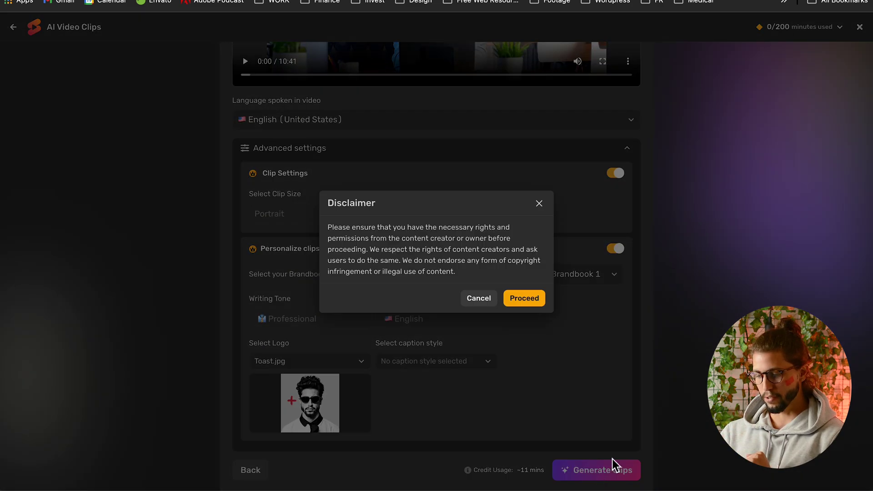
pyautogui.click(531, 302)
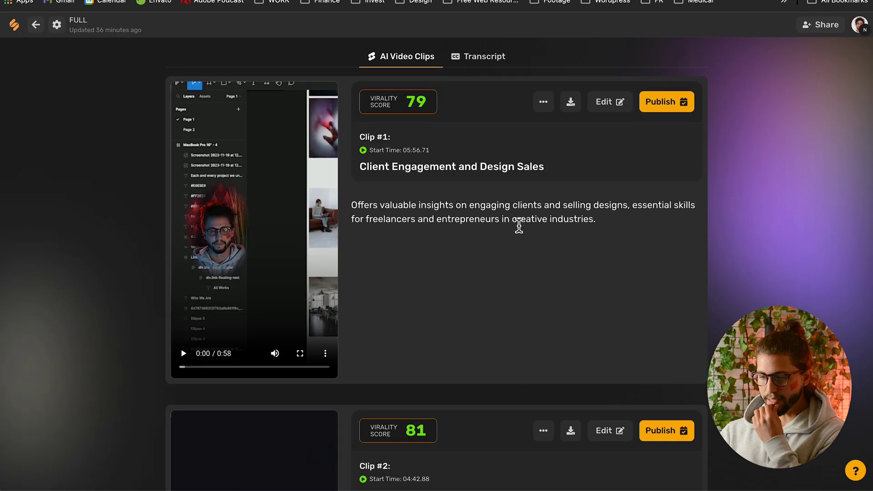
# Dismiss Clip #1's options and open Clip #8, 'The Art of Inspiration in Design', for editing.
pyautogui.scroll(-5, 519, 228)
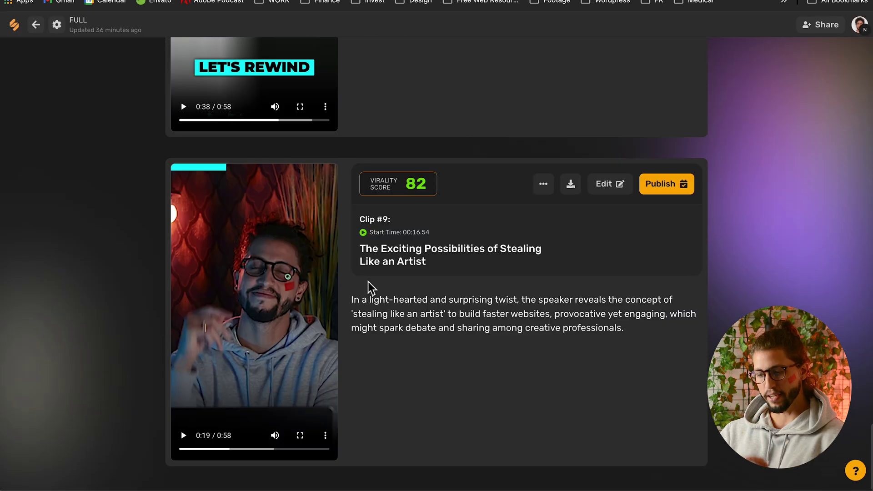
pyautogui.scroll(-15, 369, 287)
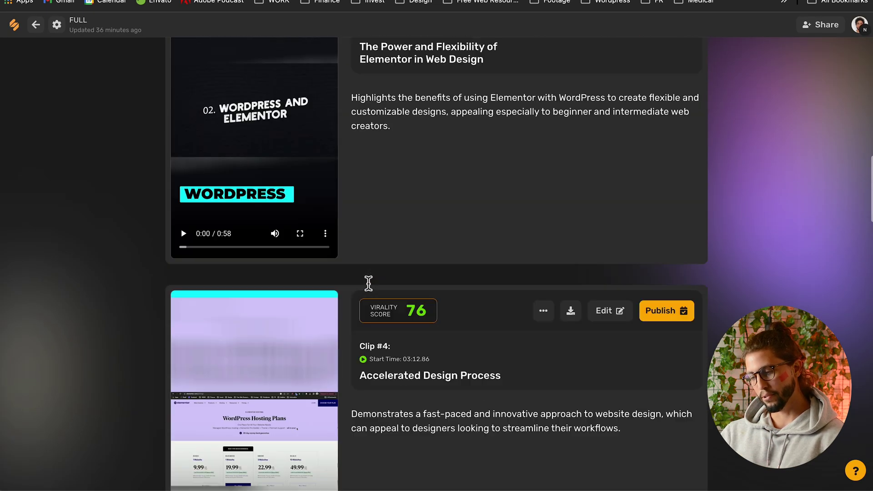
pyautogui.scroll(20, 369, 282)
pyautogui.click(544, 102)
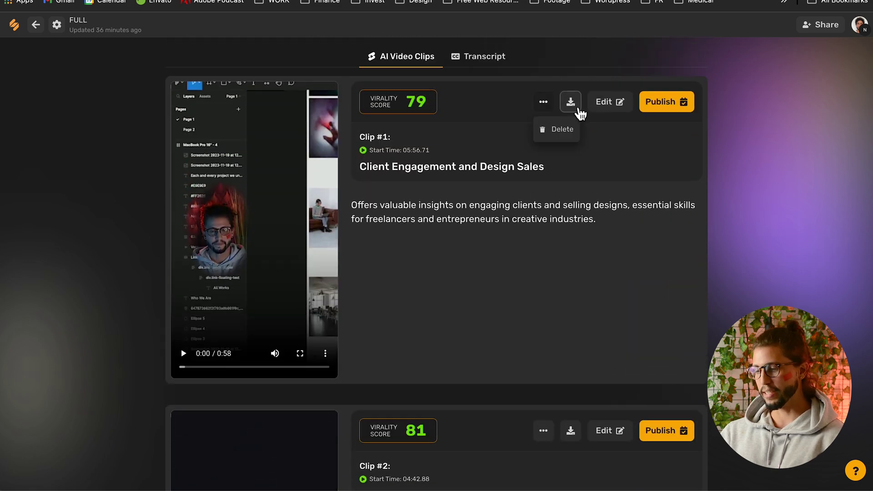
pyautogui.click(616, 133)
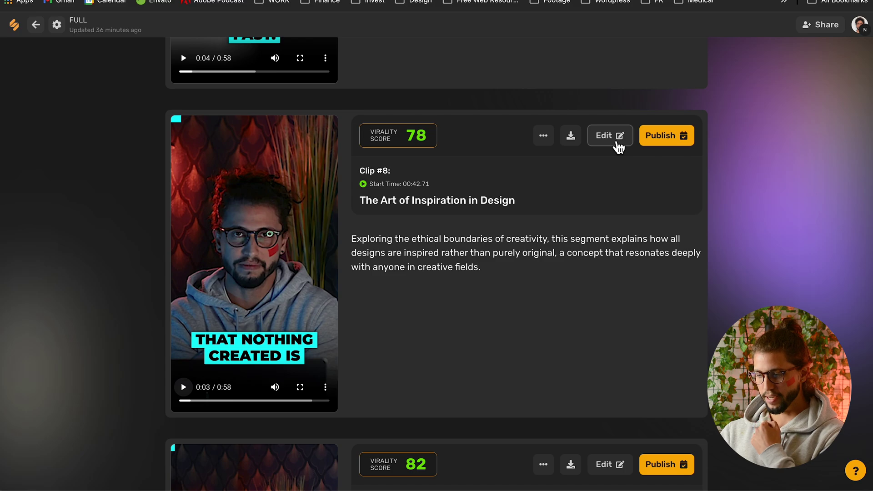
pyautogui.click(618, 142)
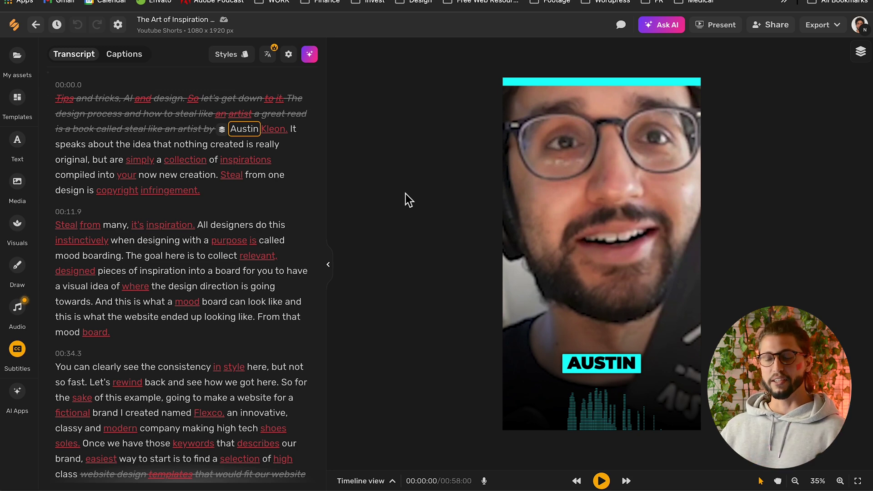
# Collapse the transcript panel beside the 58-second clip preview.
pyautogui.click(328, 264)
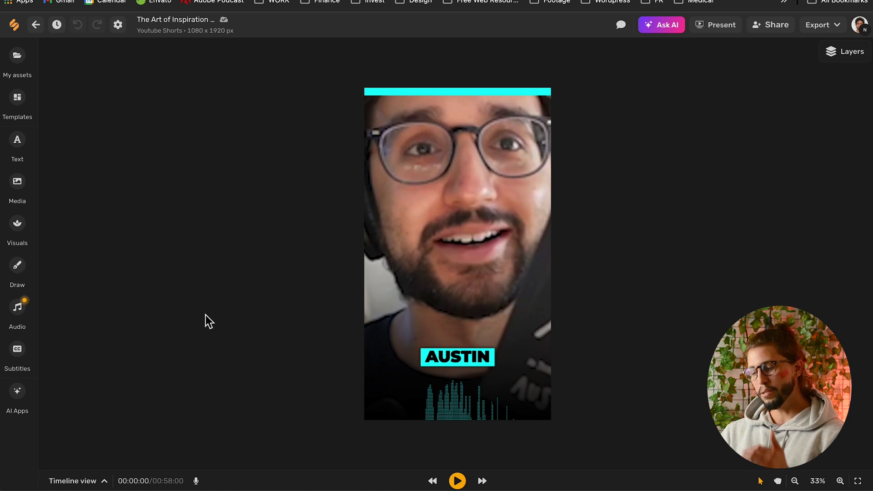
# Inspect the clip's subtitle, progress bar, visualizer, image and video layers, then return to Scenes.
pyautogui.click(107, 483)
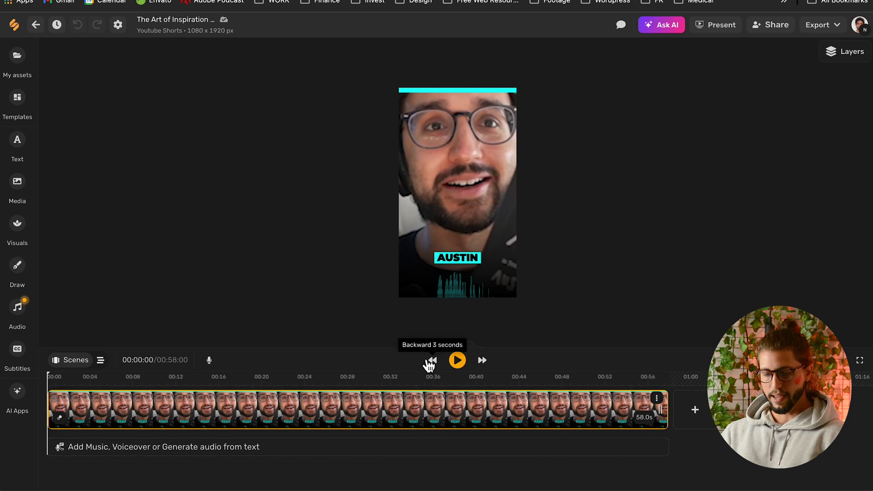
pyautogui.click(100, 359)
pyautogui.scroll(-2, 300, 430)
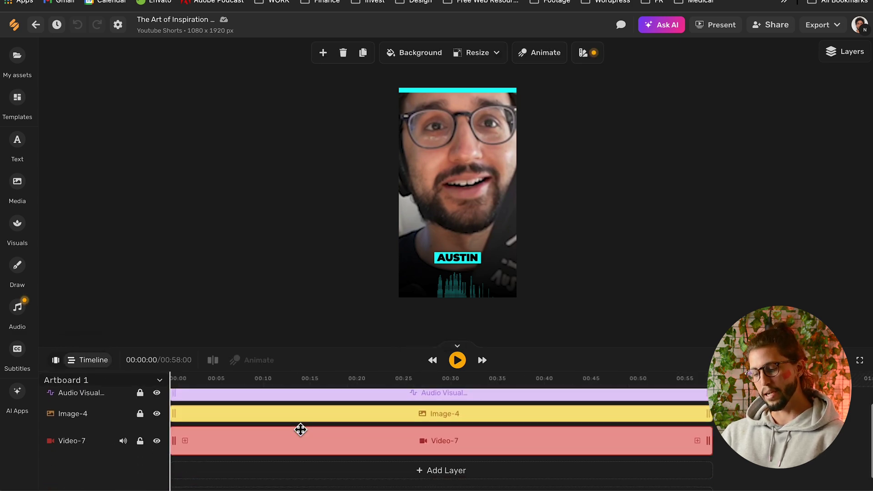
pyautogui.scroll(2, 300, 430)
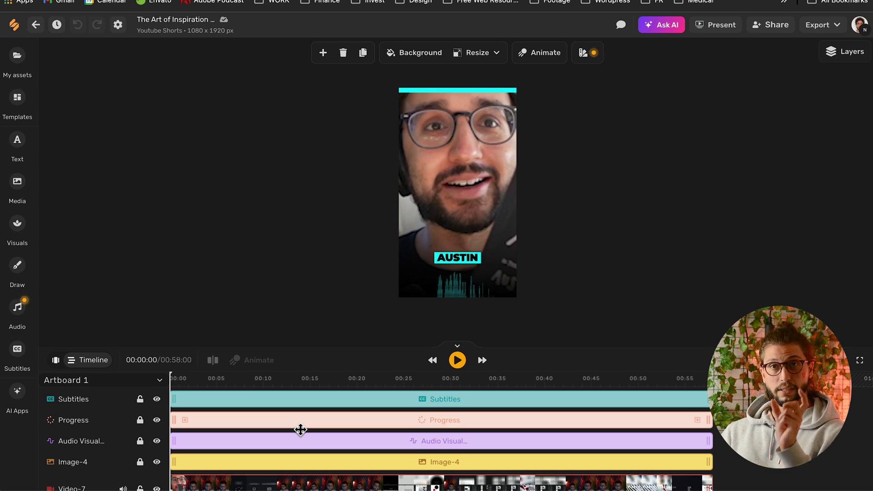
pyautogui.click(57, 361)
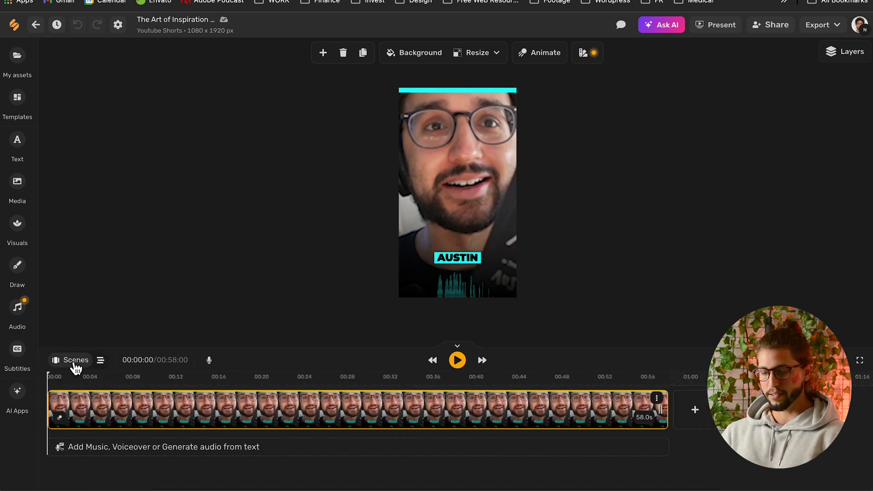
# Add a blank second scene, check its layers, then delete it.
pyautogui.click(695, 410)
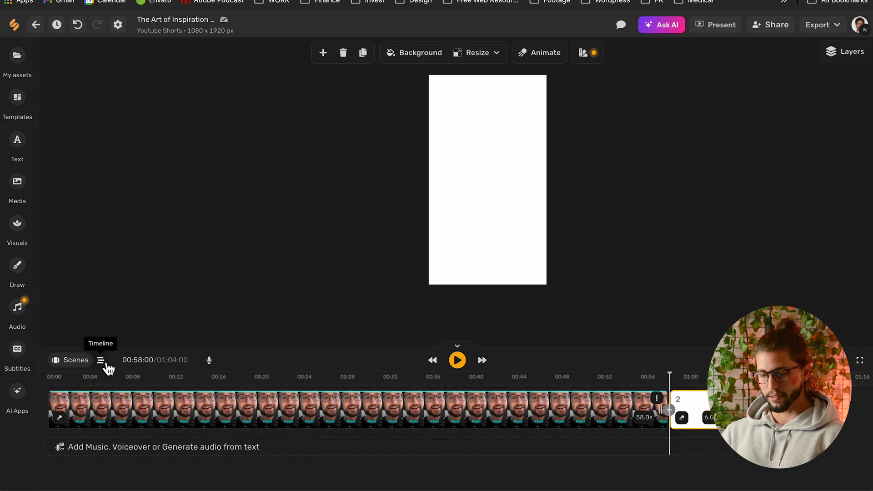
pyautogui.click(101, 360)
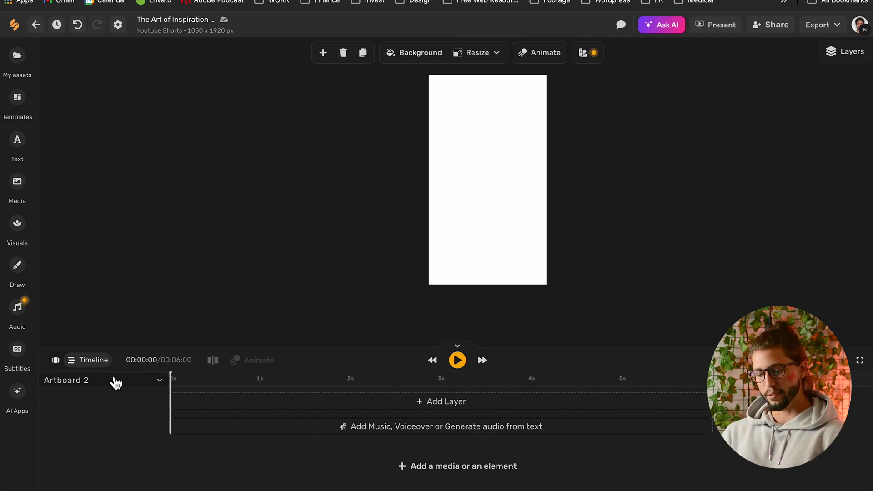
pyautogui.click(56, 361)
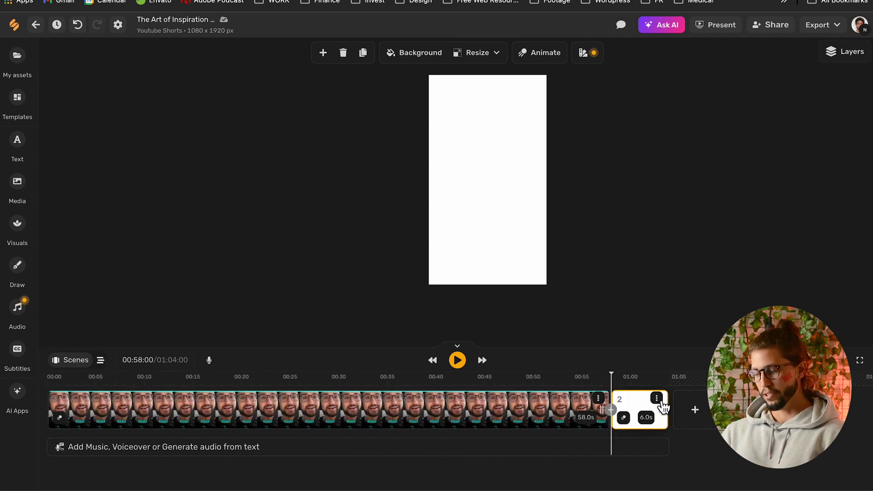
pyautogui.click(657, 399)
pyautogui.click(691, 446)
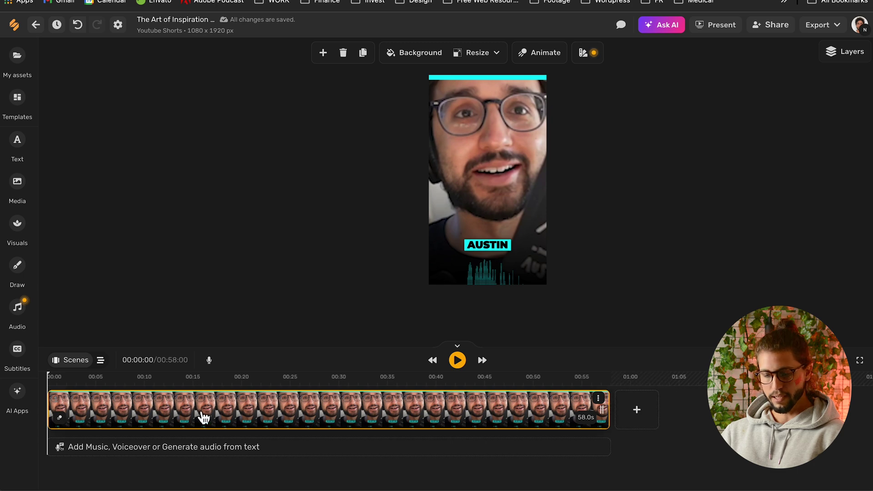
# Show the layer tracks and select the AUSTIN subtitle on the video.
pyautogui.click(102, 362)
pyautogui.scroll(1, 420, 426)
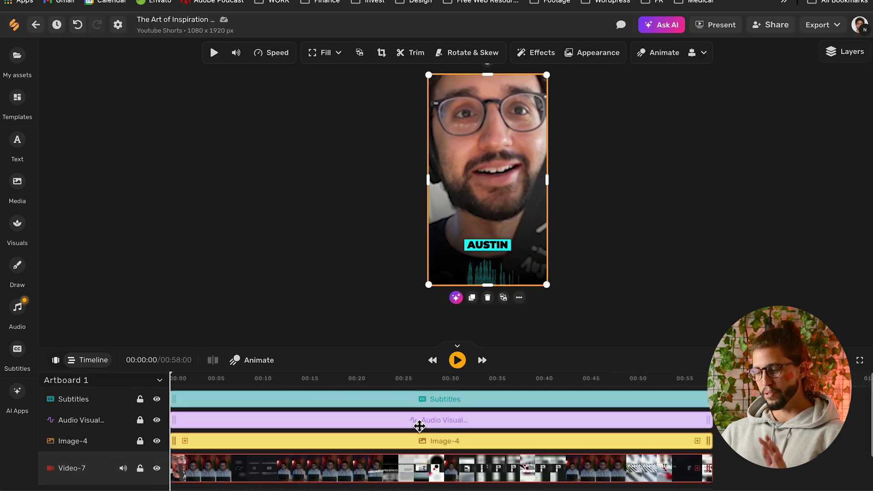
pyautogui.click(495, 248)
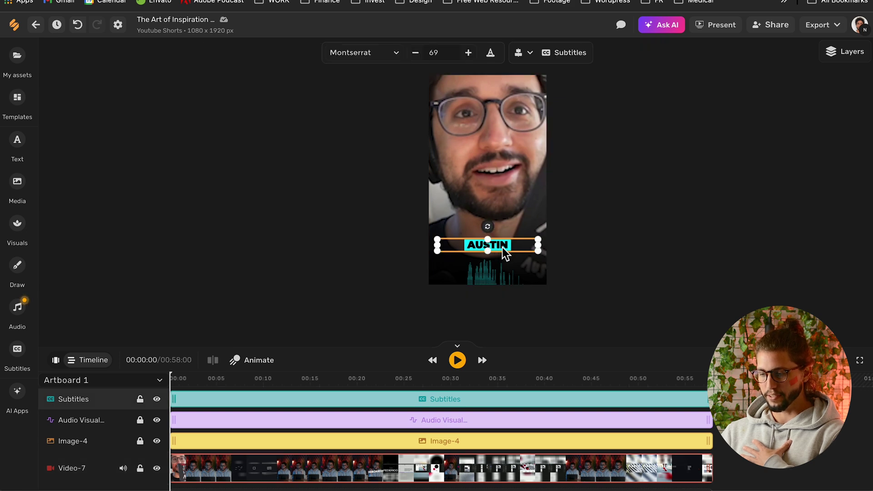
# Set the subtitle text colour to white and the highlight colour to red.
pyautogui.click(571, 53)
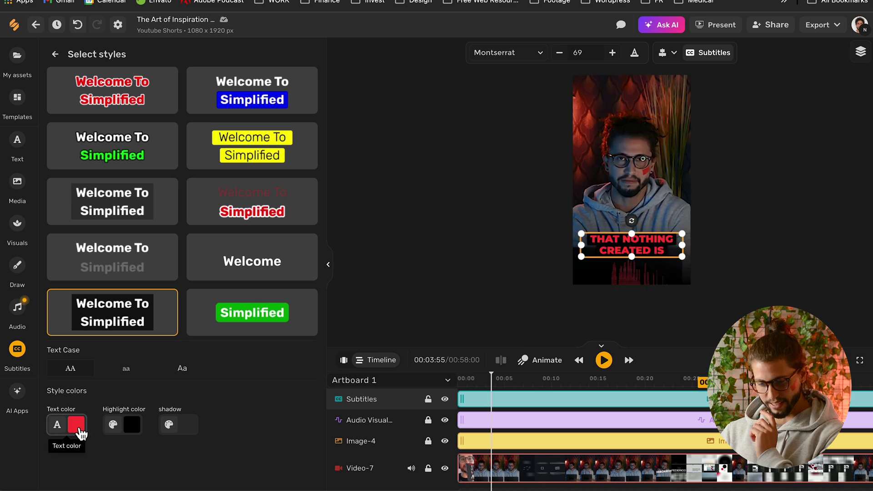
pyautogui.click(78, 428)
pyautogui.click(135, 148)
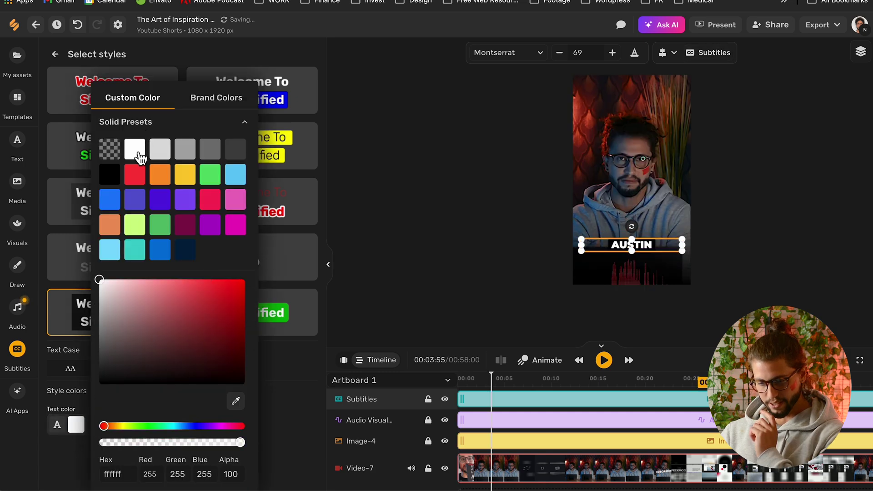
pyautogui.click(68, 460)
pyautogui.click(133, 426)
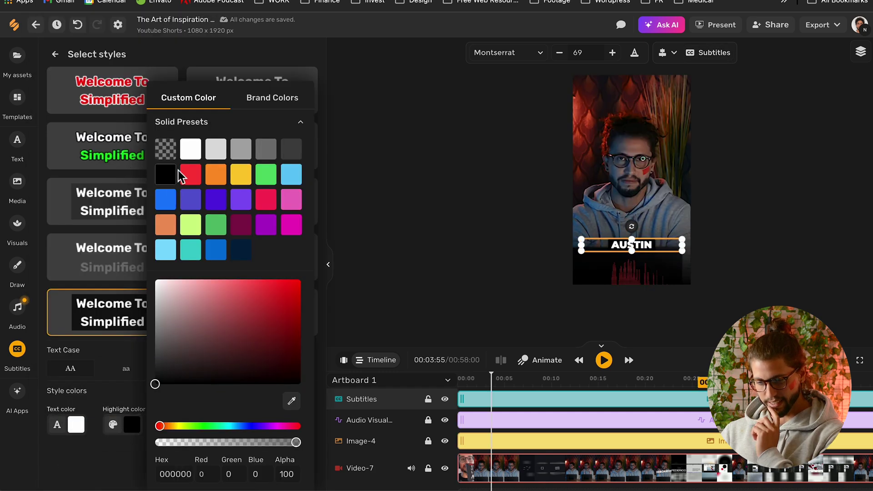
pyautogui.click(195, 178)
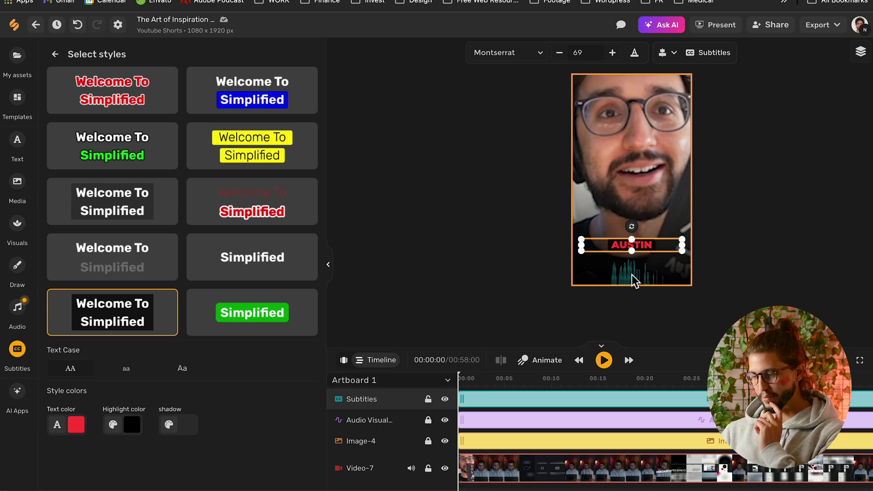
pyautogui.click(633, 275)
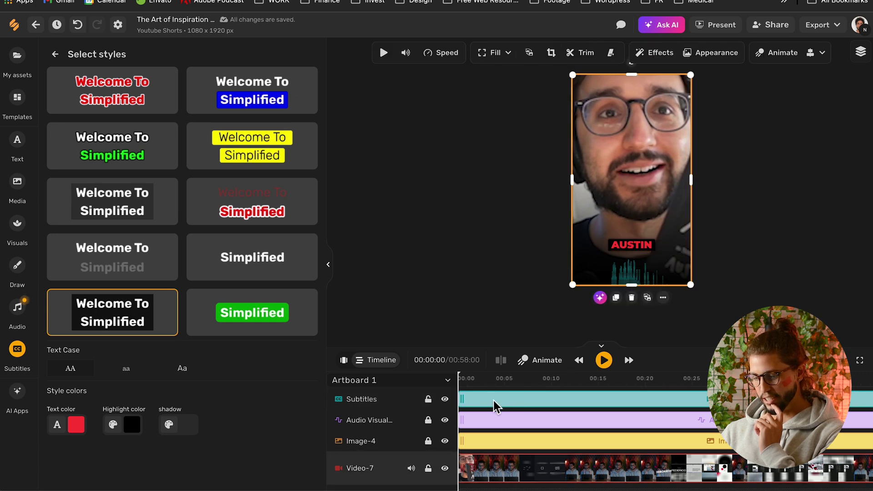
# Recolour the Audio Visual track's bars from cyan to the red preset swatch.
pyautogui.click(510, 424)
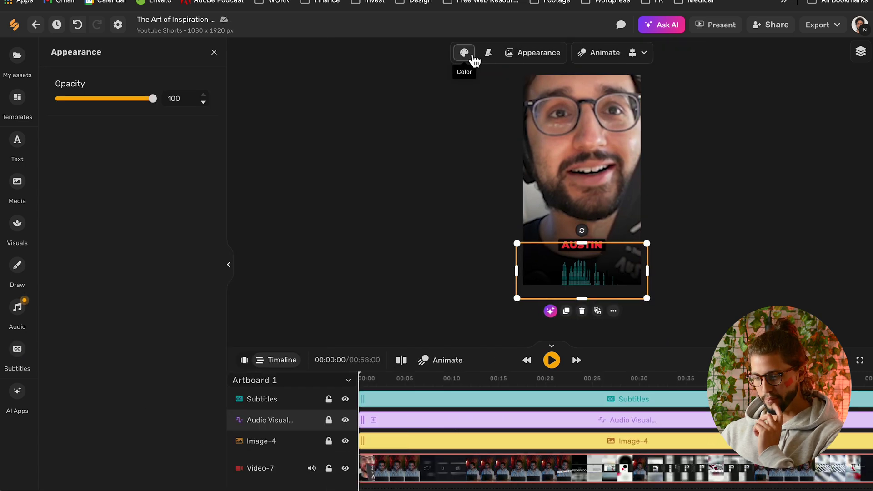
pyautogui.click(474, 55)
pyautogui.click(399, 96)
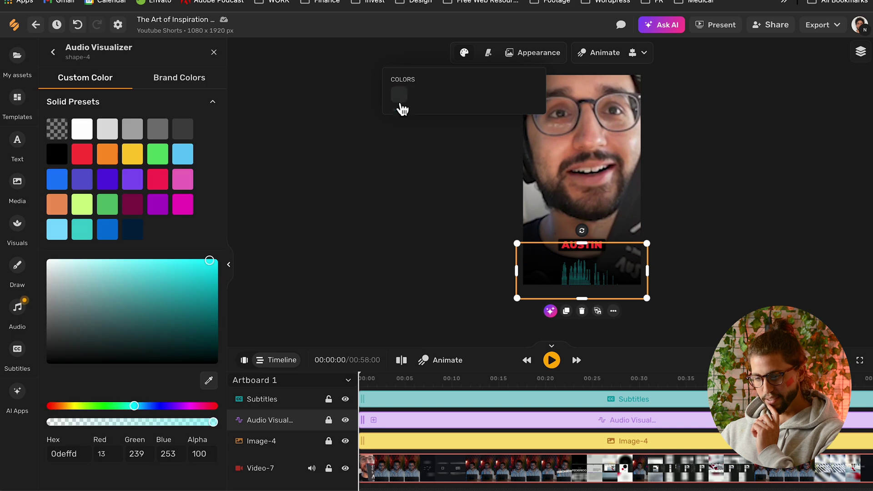
pyautogui.click(83, 164)
pyautogui.click(360, 128)
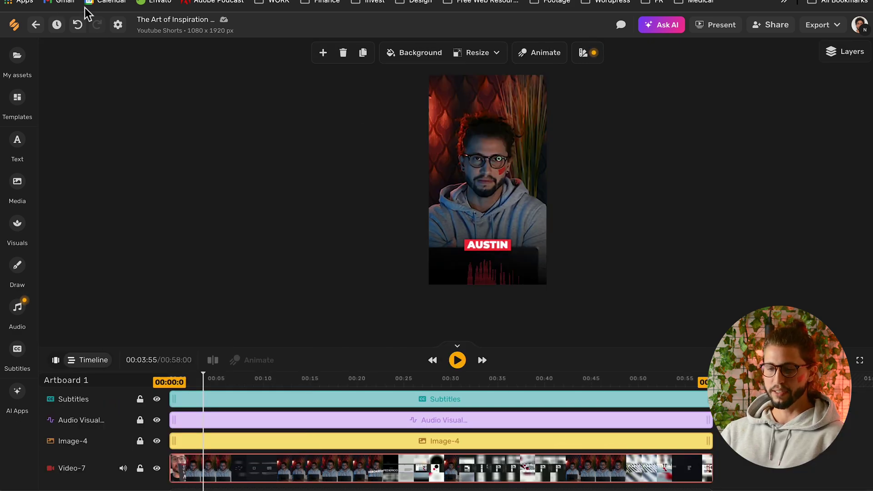
pyautogui.click(665, 27)
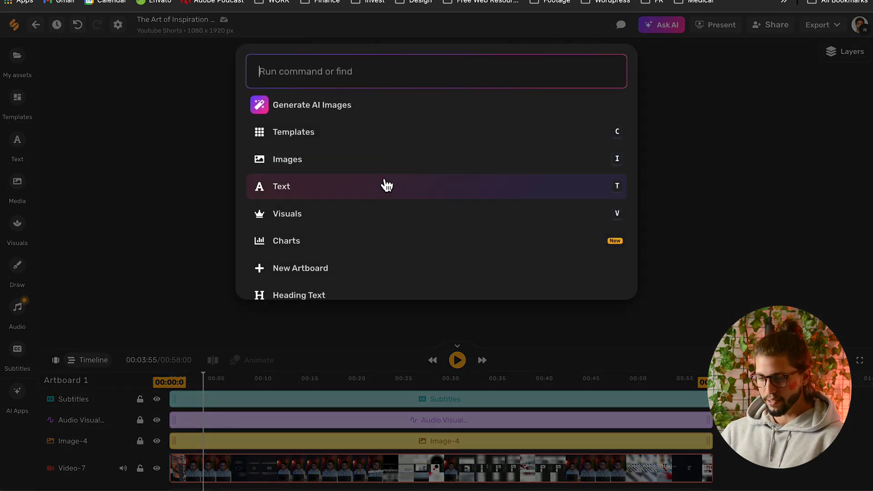
pyautogui.scroll(-1, 357, 264)
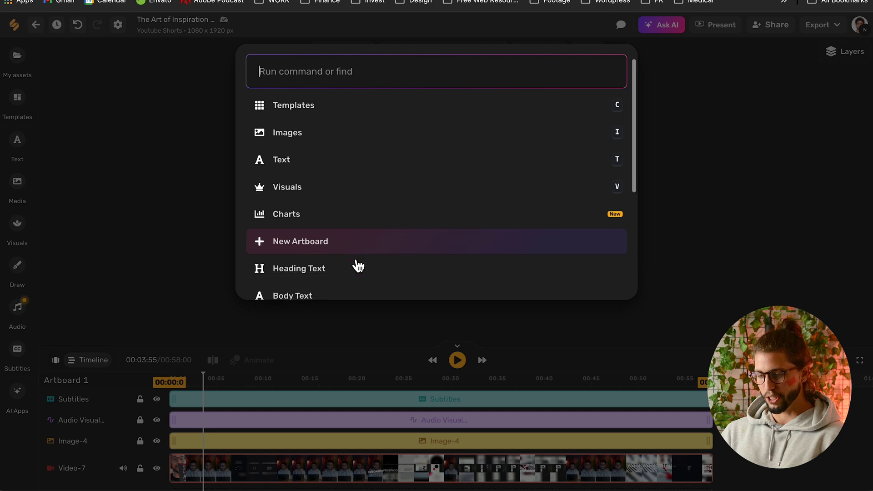
pyautogui.scroll(-2, 341, 169)
pyautogui.press('Escape')
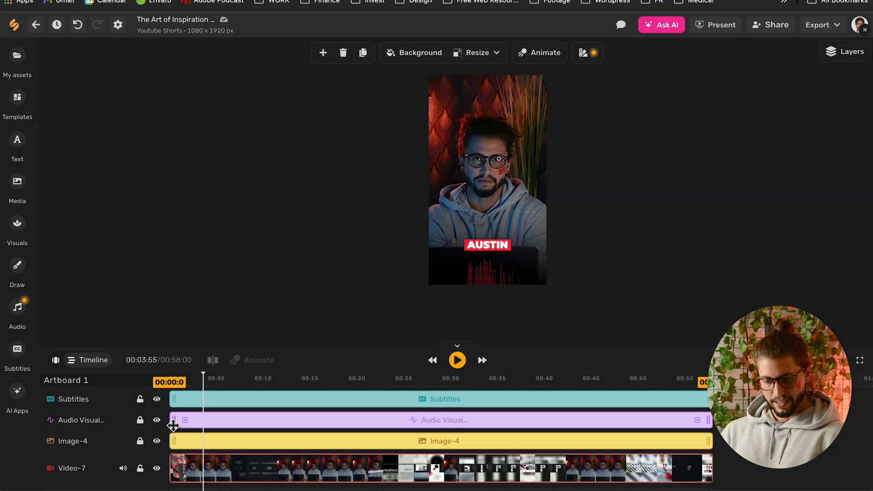
pyautogui.moveTo(176, 419)
pyautogui.mouseDown()
pyautogui.moveTo(328, 423)
pyautogui.moveTo(168, 426)
pyautogui.mouseUp()
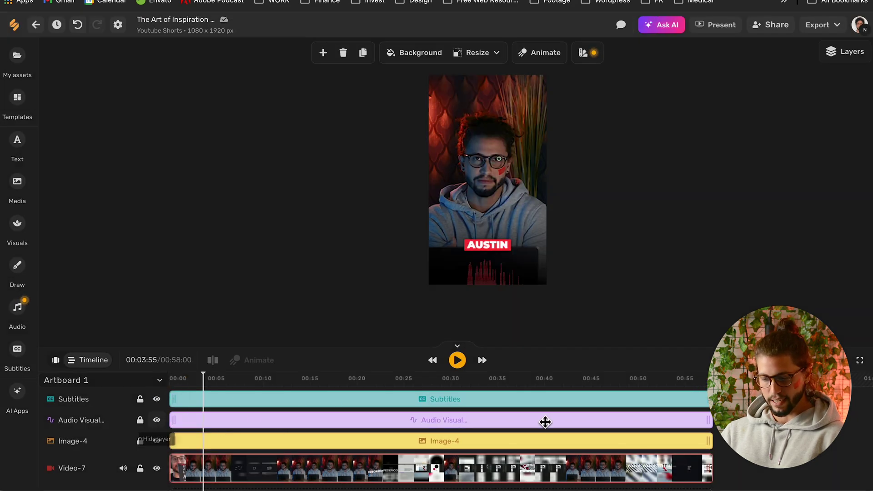
pyautogui.moveTo(711, 425)
pyautogui.mouseDown()
pyautogui.moveTo(308, 419)
pyautogui.moveTo(709, 423)
pyautogui.mouseUp()
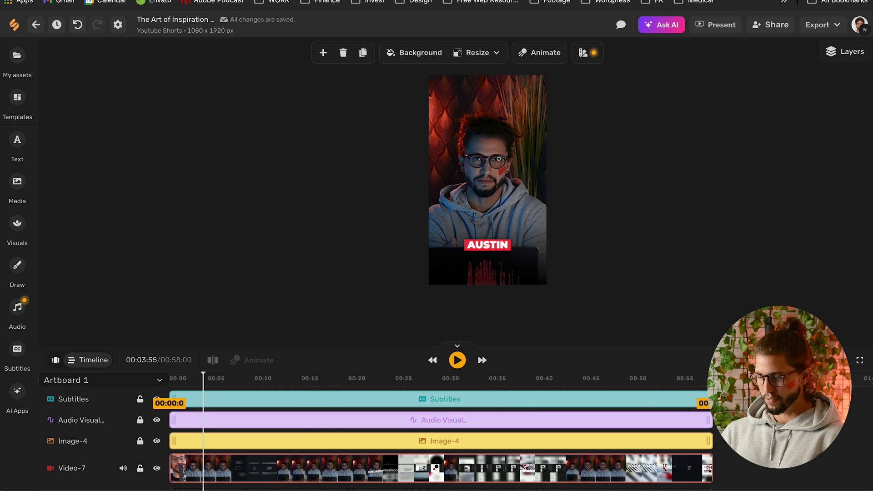
# In My Assets, pick Google Drive as the source, then the From Mobile upload option.
pyautogui.click(22, 64)
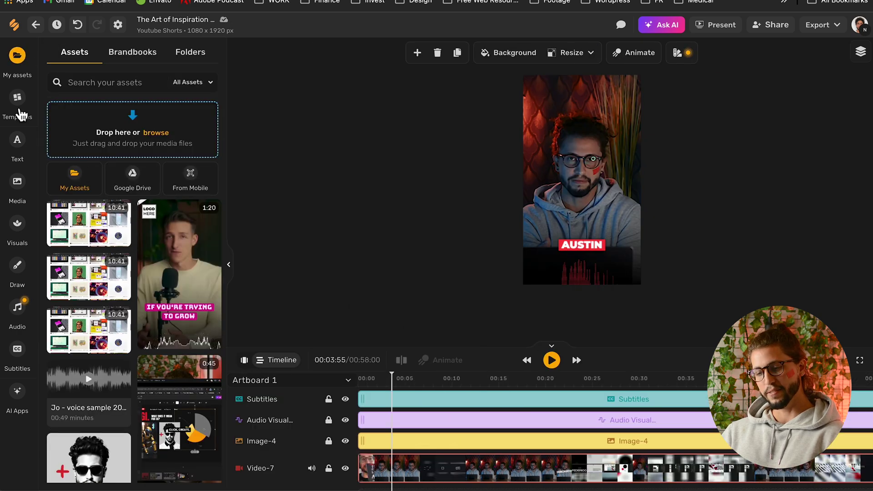
pyautogui.click(137, 182)
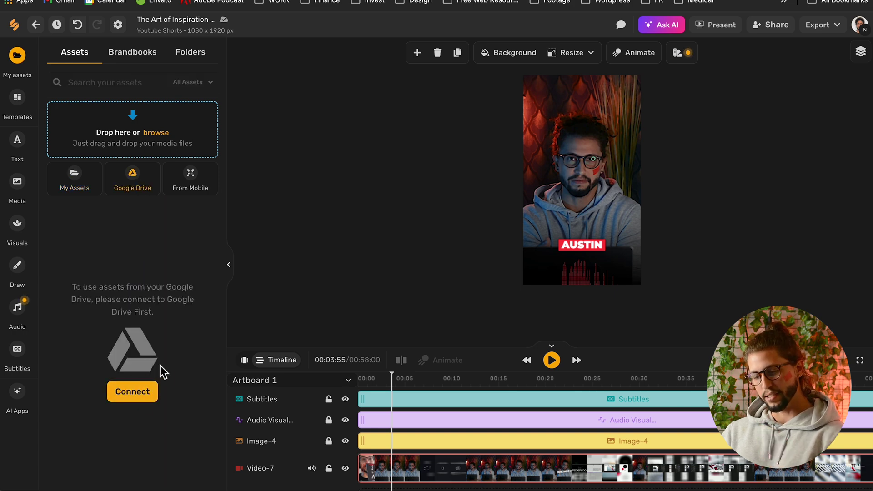
pyautogui.click(190, 181)
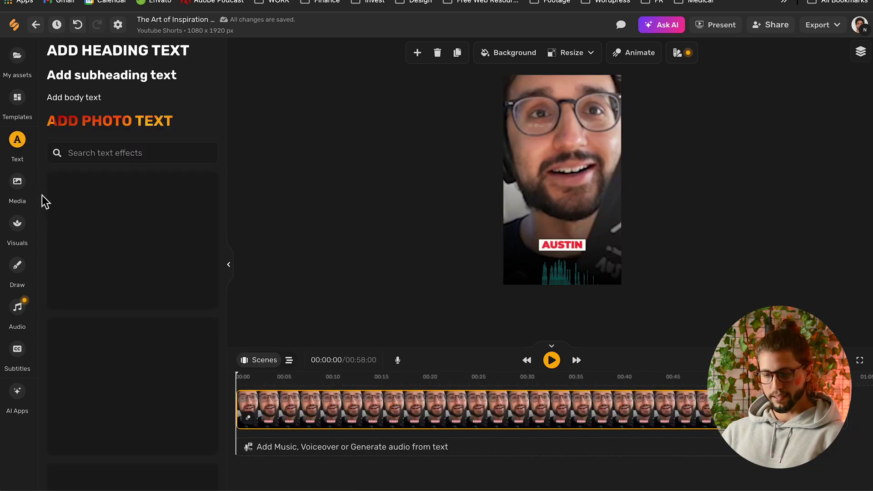
# Browse stock Videos in the Media library and switch the source to Pexels.
pyautogui.click(18, 186)
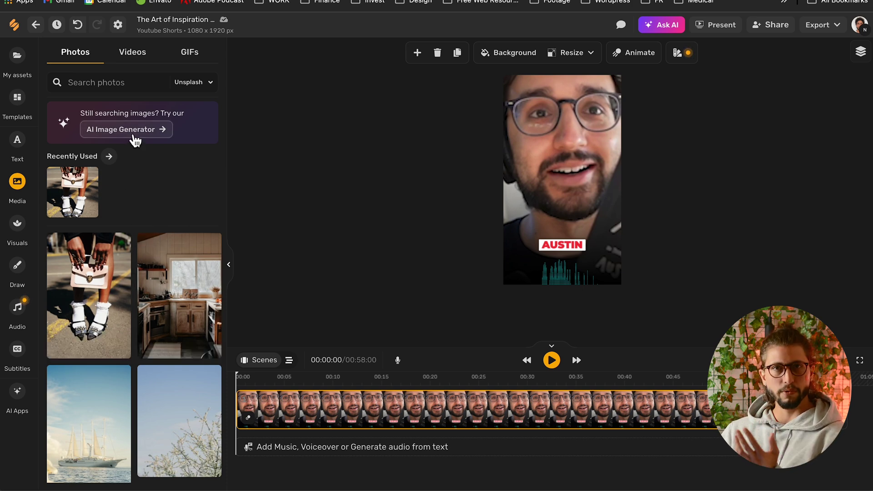
pyautogui.click(142, 59)
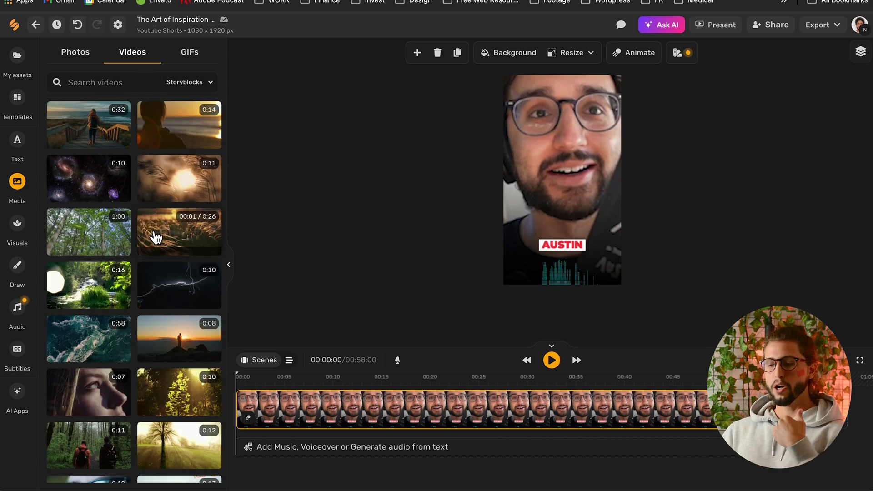
pyautogui.click(75, 51)
pyautogui.click(136, 131)
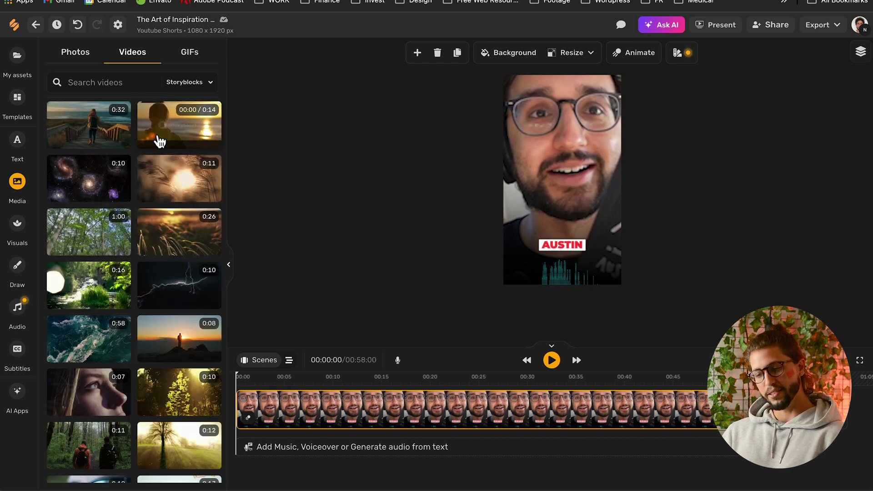
pyautogui.click(202, 83)
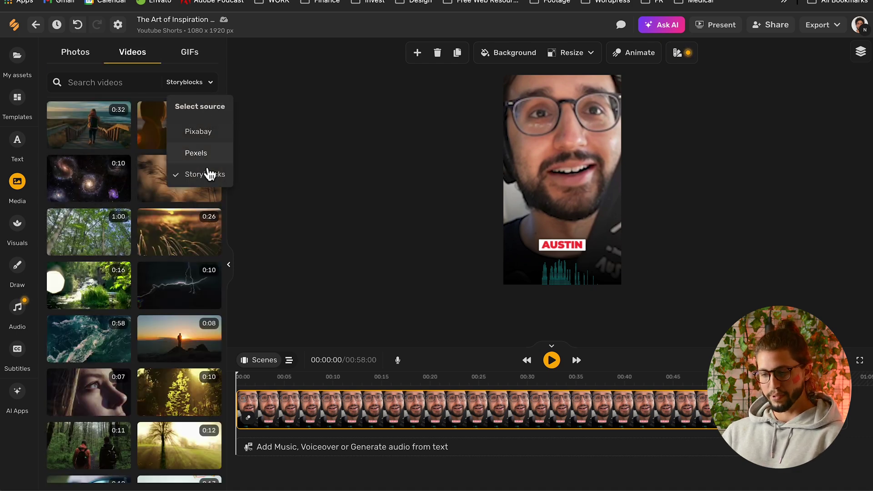
pyautogui.click(218, 157)
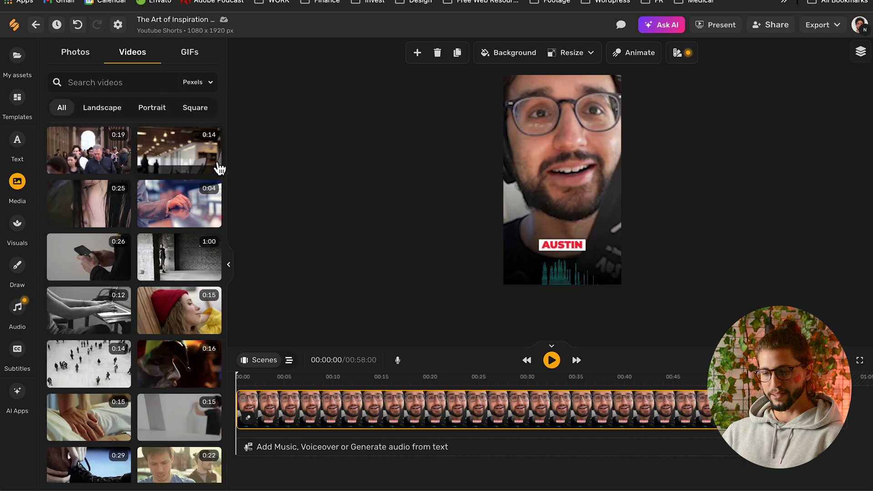
# Return to the Pexels videos and drag the 1:00 clip onto the canvas.
pyautogui.click(76, 52)
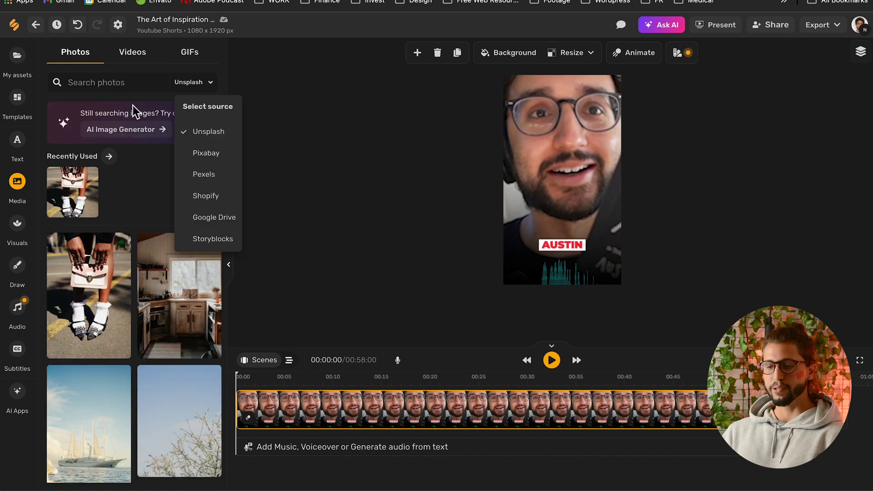
pyautogui.click(139, 54)
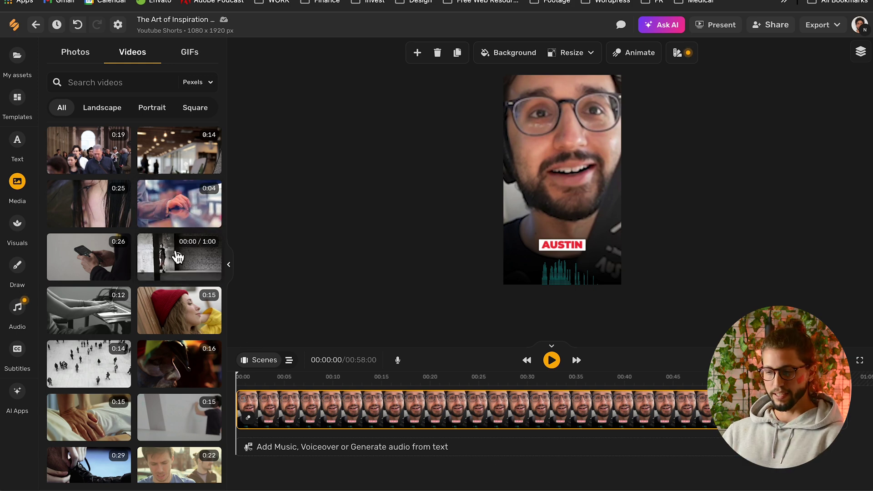
pyautogui.moveTo(178, 258); pyautogui.dragTo(552, 204)
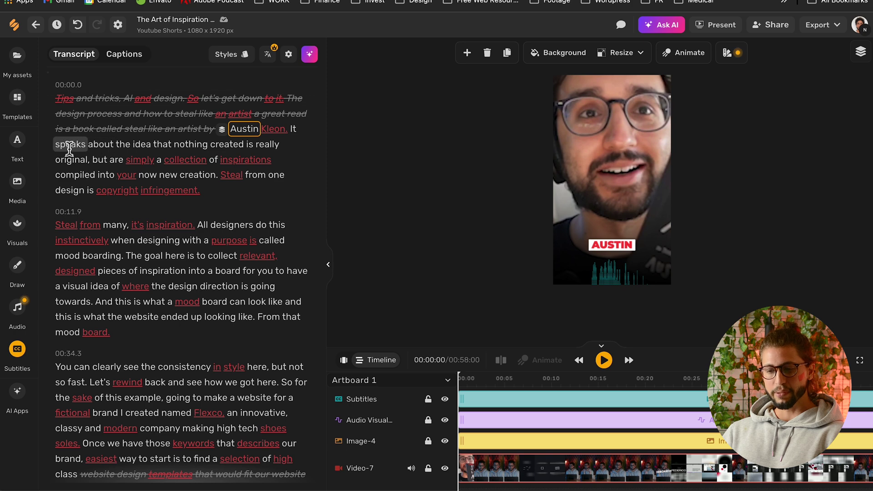
# Trim the transcript passage from 'speaks' to 'infringement.', then undo the cut with Ctrl+Z.
pyautogui.moveTo(54, 146); pyautogui.dragTo(237, 195)
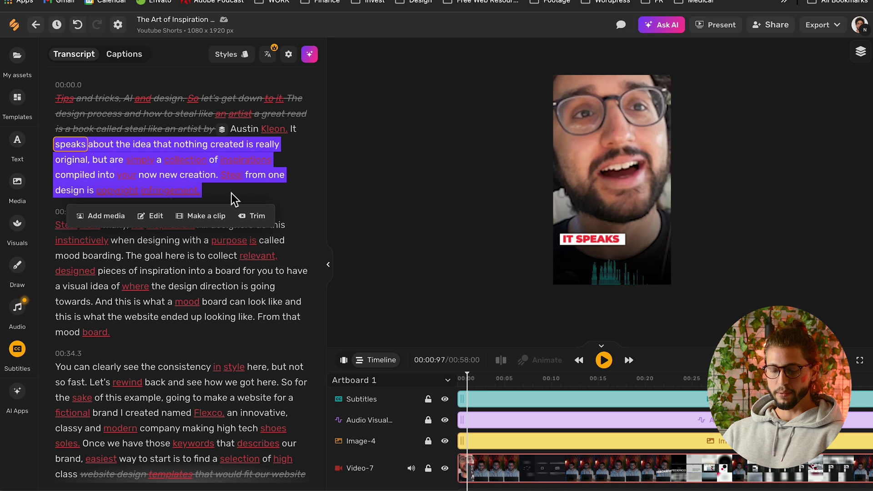
pyautogui.click(259, 217)
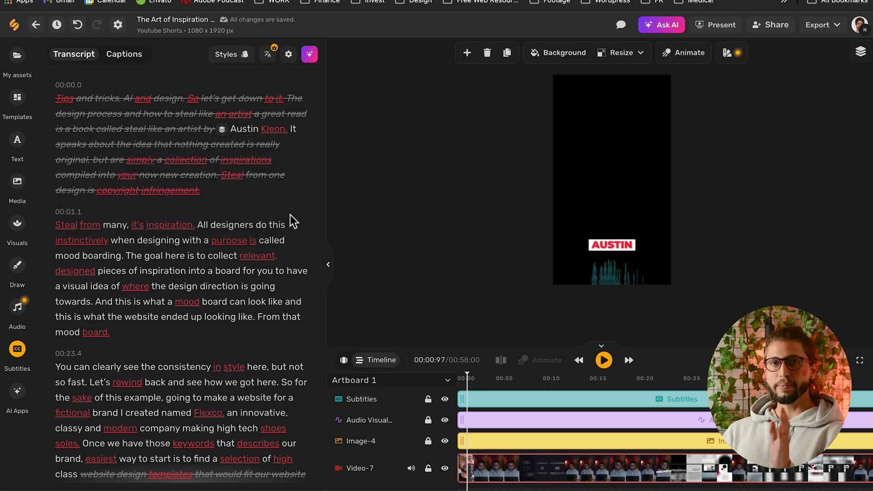
pyautogui.hotkey('ctrl', 'z')
pyautogui.click(309, 54)
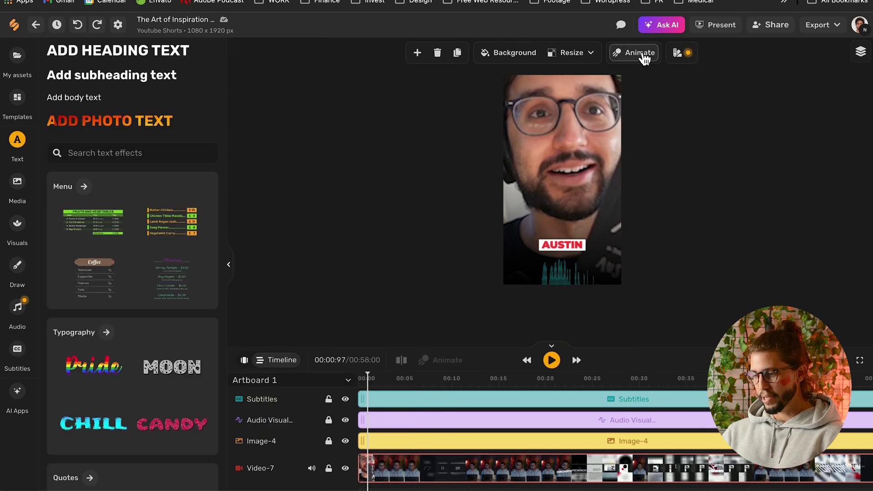
# Select the main video clip rather than the AUSTIN subtitle and view its Animate presets.
pyautogui.click(564, 246)
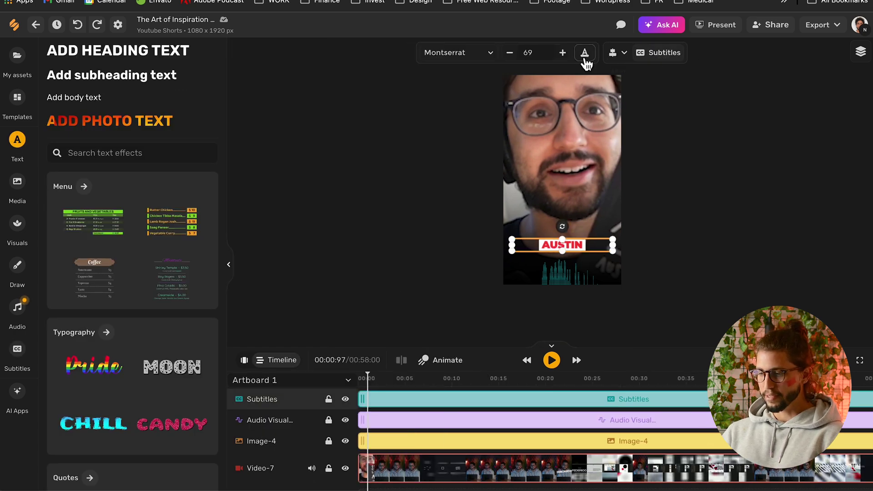
pyautogui.click(592, 211)
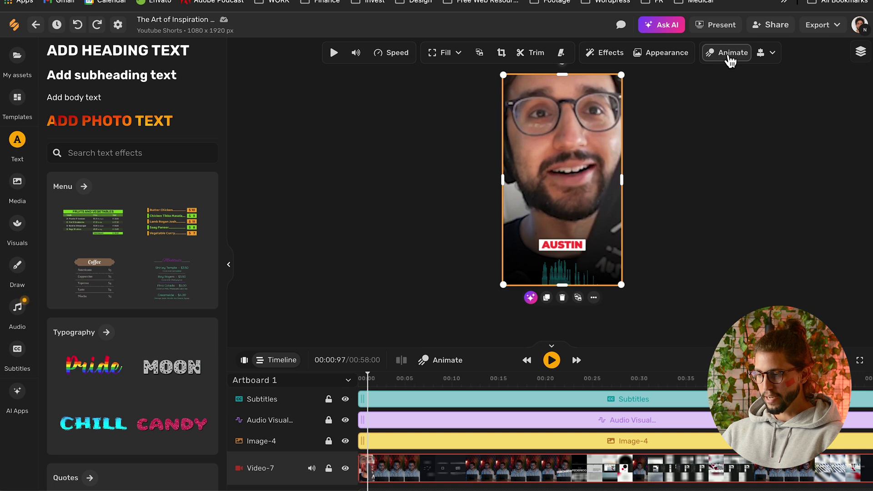
pyautogui.click(730, 55)
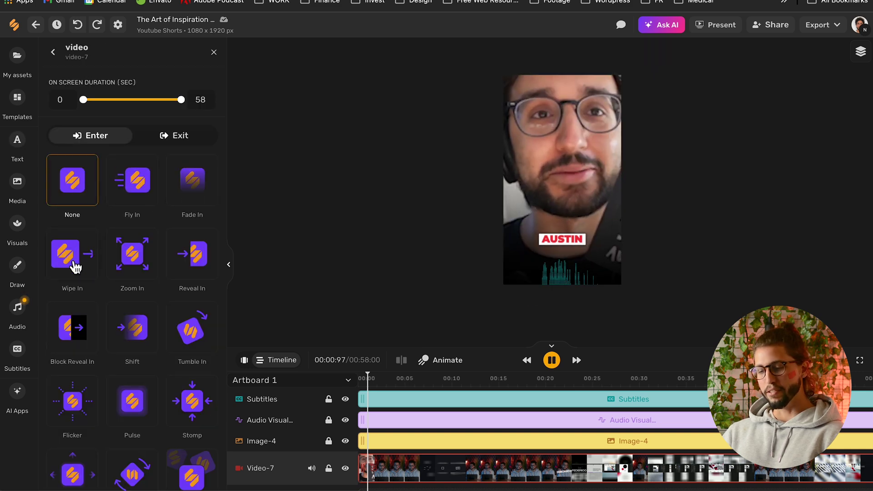
pyautogui.scroll(-1, 133, 253)
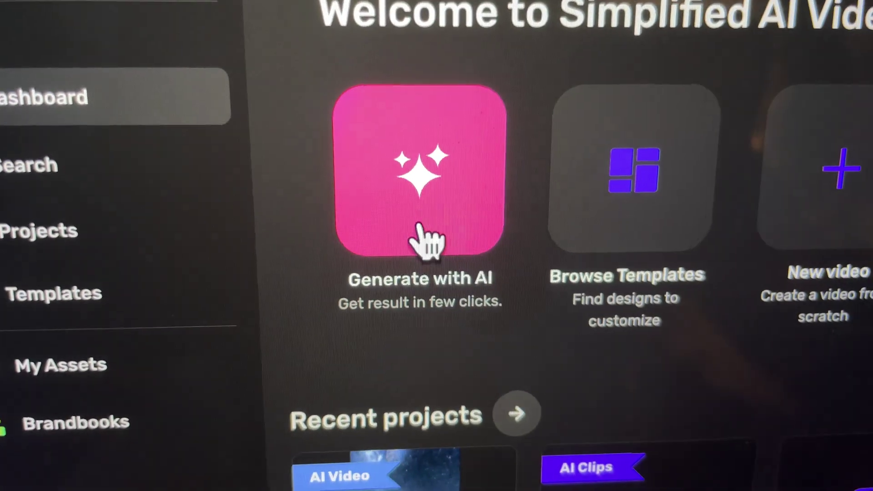
# Open AI Text to Video from Generate with AI and switch it from Just Give a Topic to Provide a Script.
pyautogui.click(425, 236)
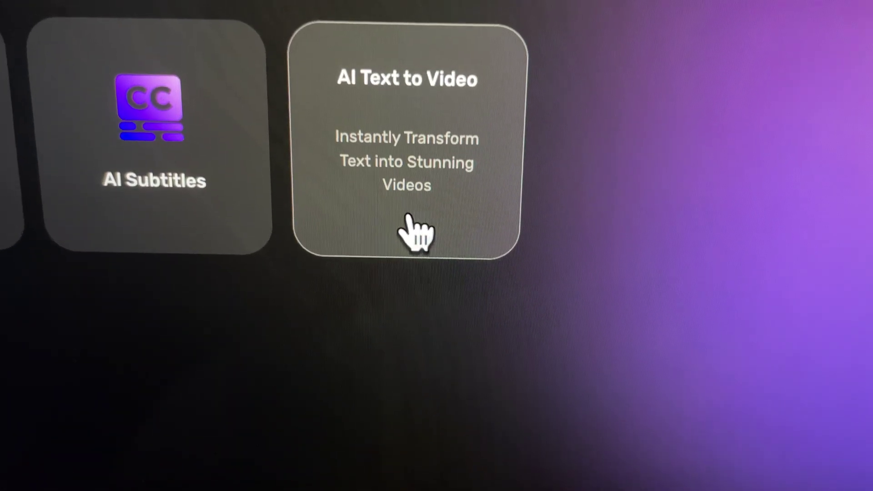
pyautogui.click(407, 218)
pyautogui.click(396, 241)
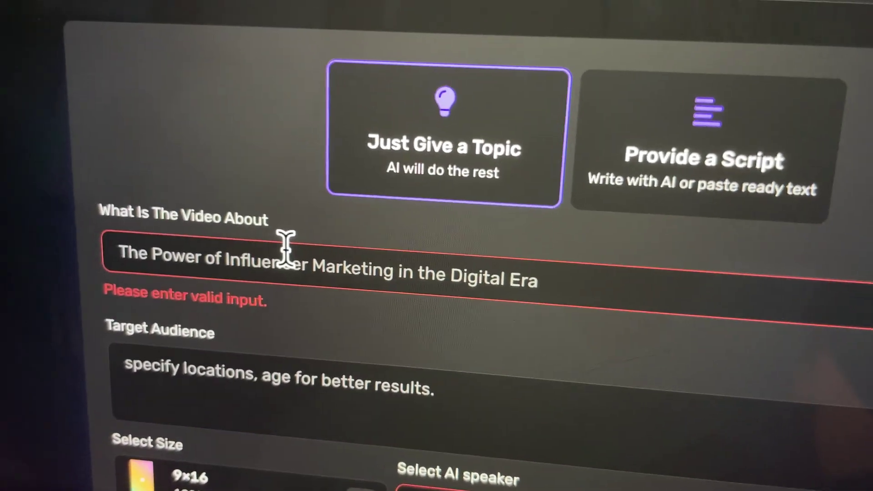
pyautogui.click(423, 324)
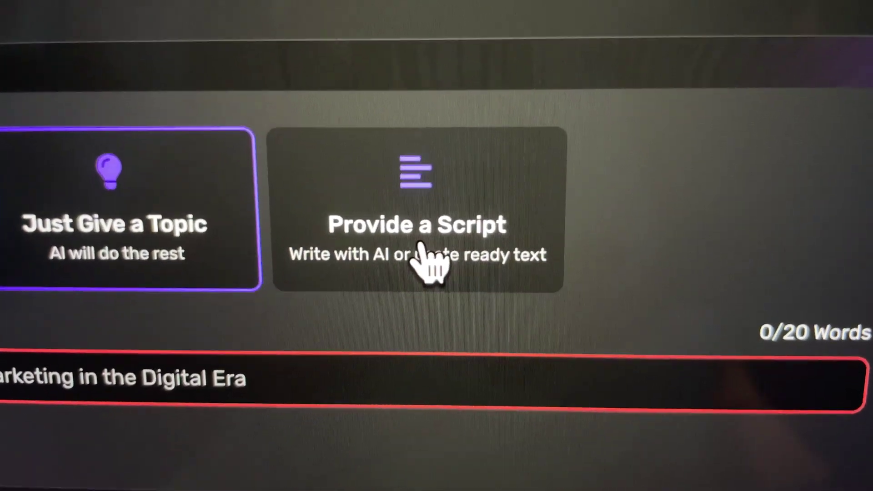
pyautogui.click(687, 179)
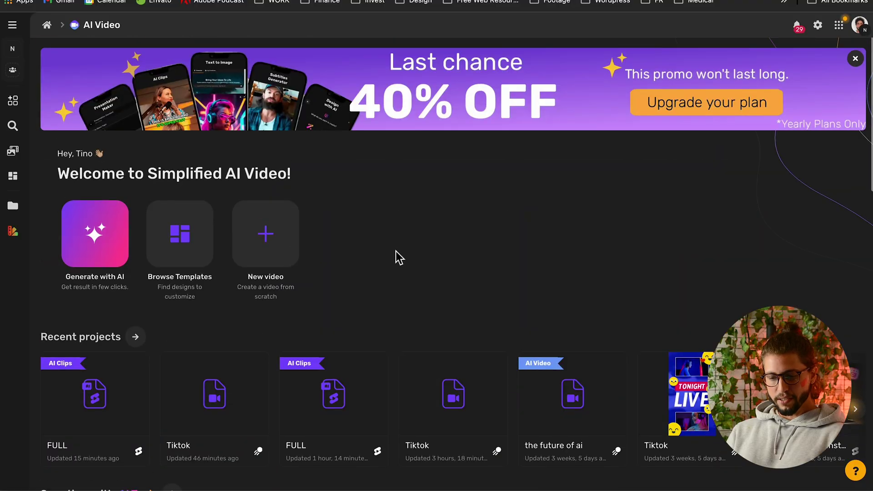
# Reopen AI Text to Video, try Provide a Script, then return to Just Give a Topic mode.
pyautogui.click(115, 242)
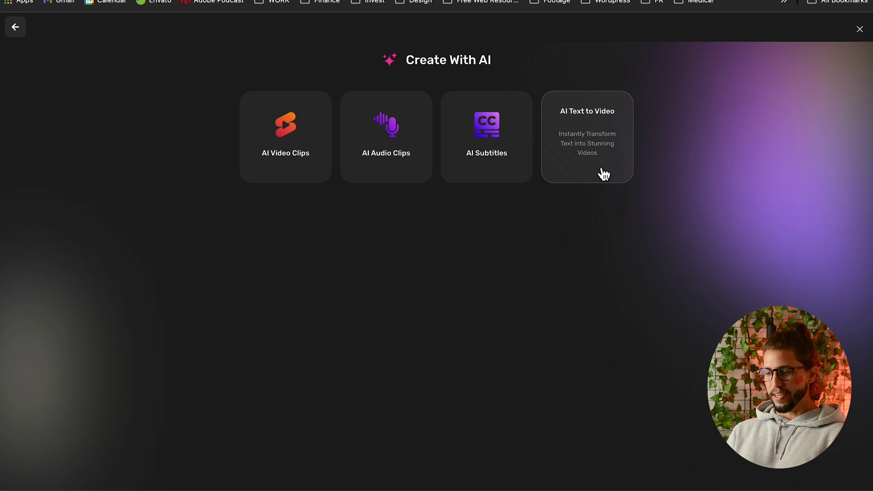
pyautogui.click(605, 173)
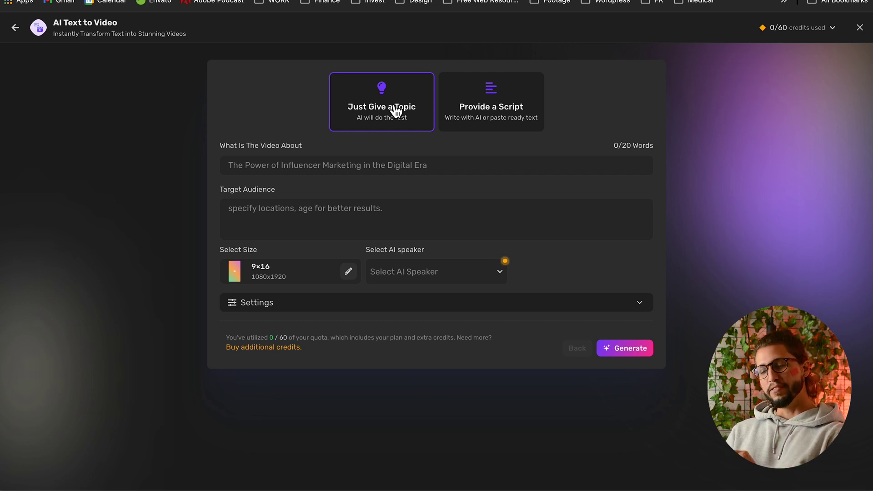
pyautogui.click(500, 120)
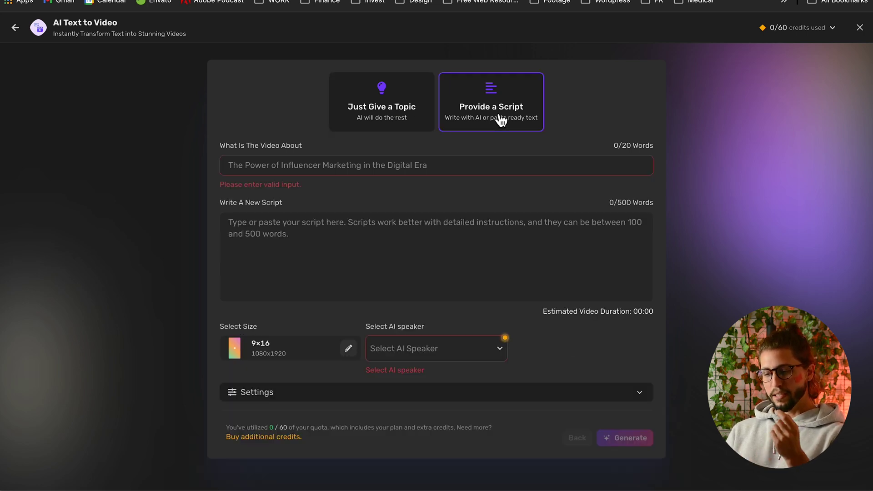
pyautogui.doubleClick(628, 203)
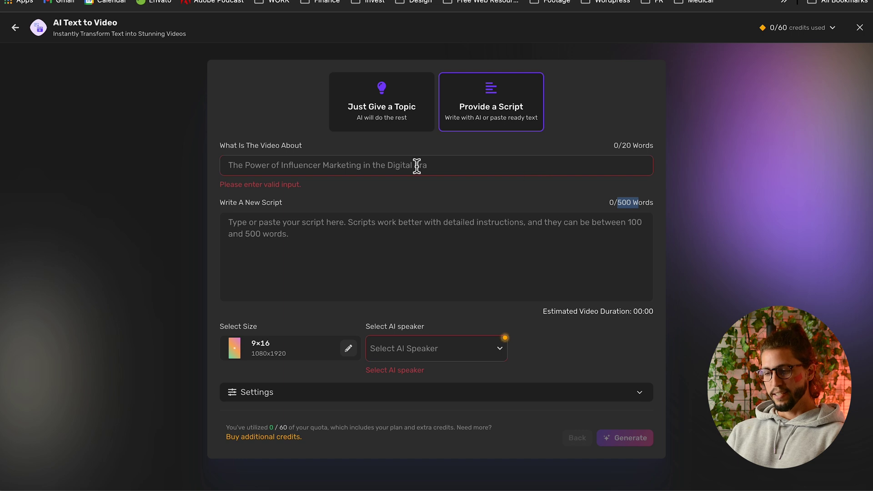
pyautogui.click(399, 123)
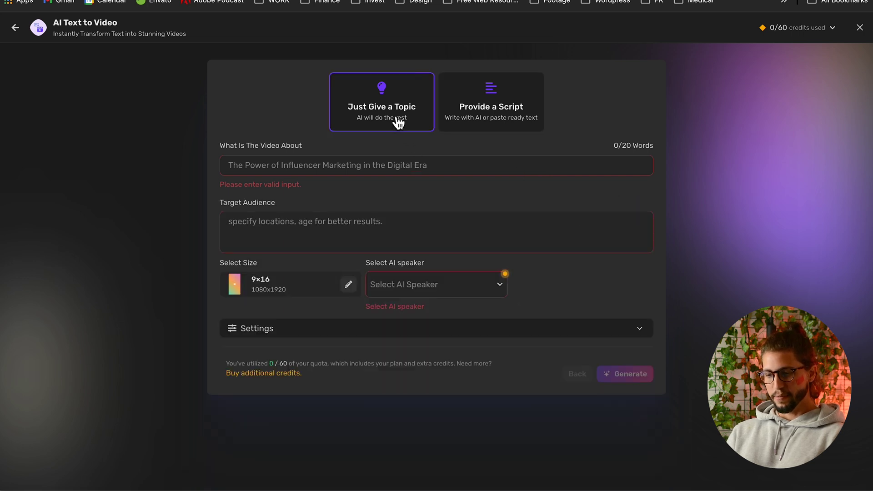